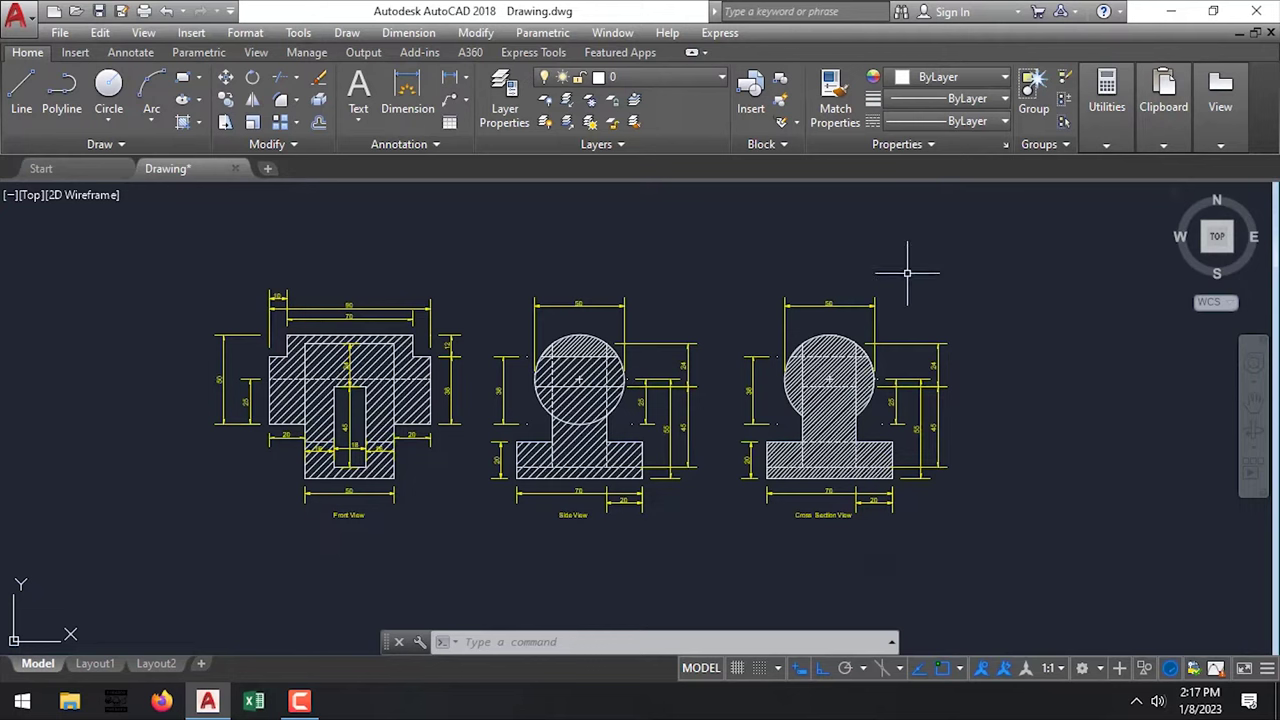
Step: Show that the middle button opens the object snap menu instead of panning
{"action": "middle_click", "coordinate": [915, 247]}
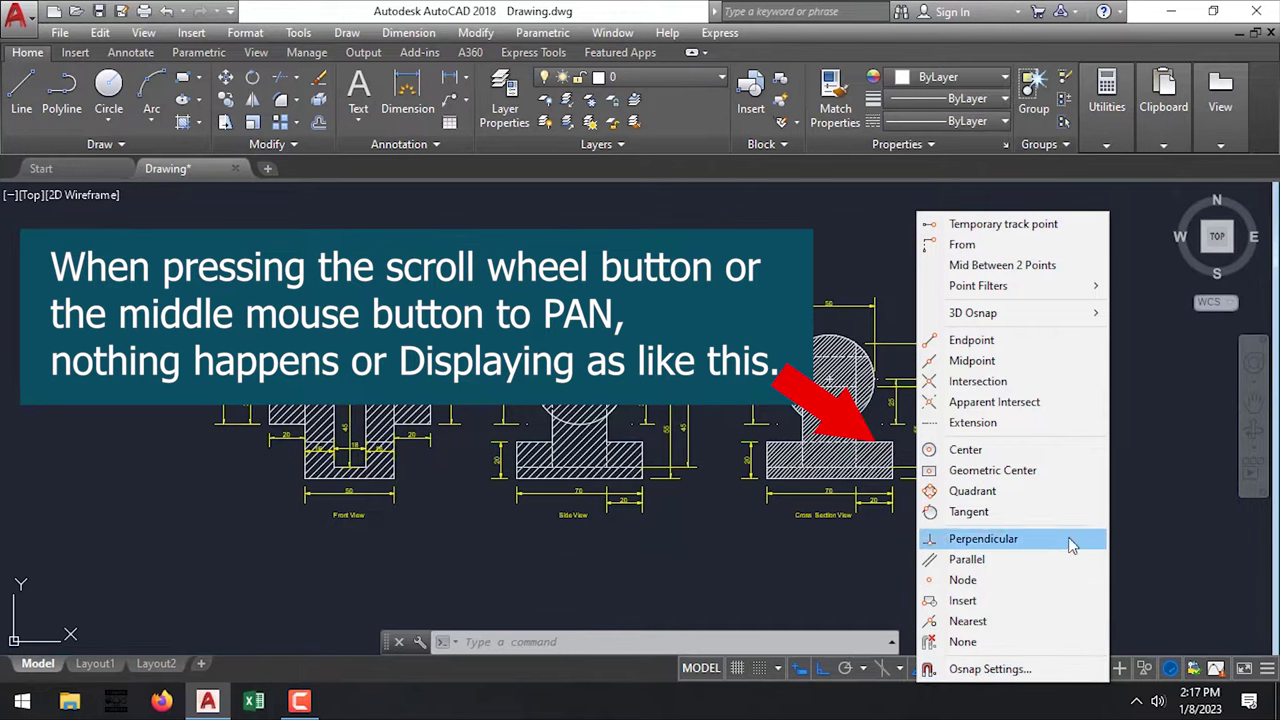
{"action": "key", "text": "Escape"}
{"action": "right_click", "coordinate": [550, 240], "text": "shift"}
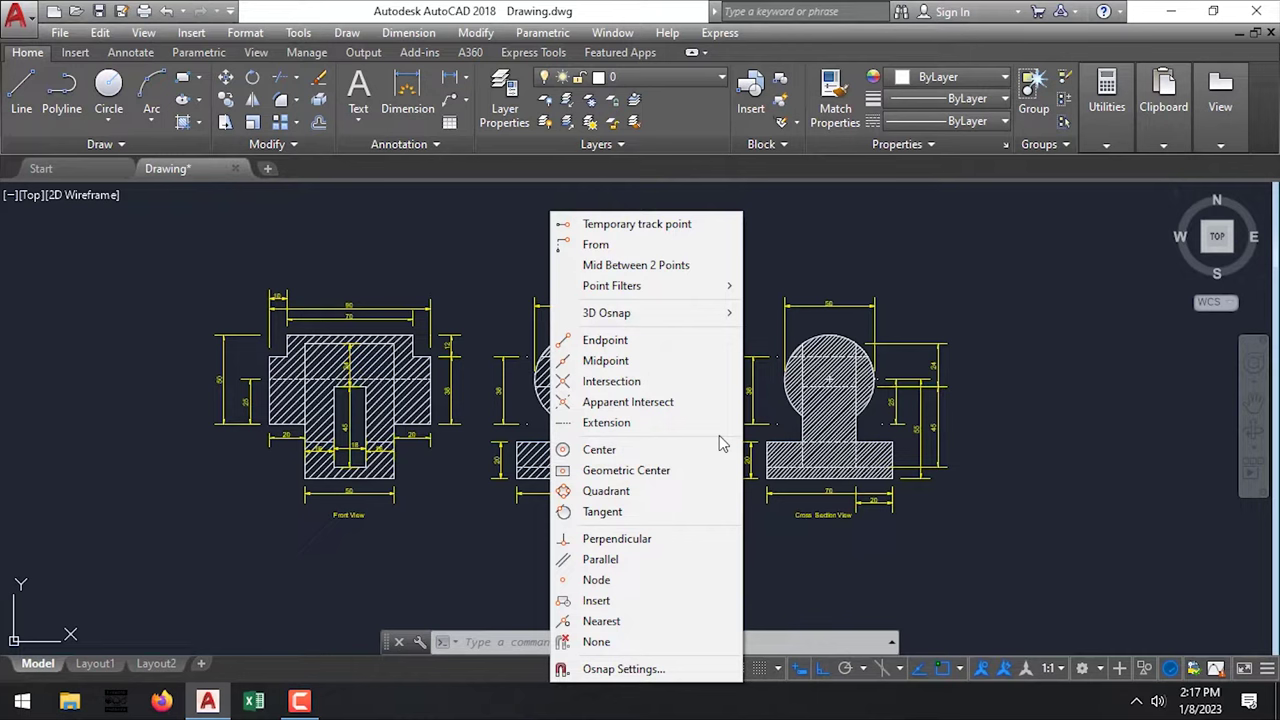
{"action": "key", "text": "Escape"}
{"action": "scroll", "coordinate": [700, 365], "scroll_direction": "down", "scroll_amount": 5}
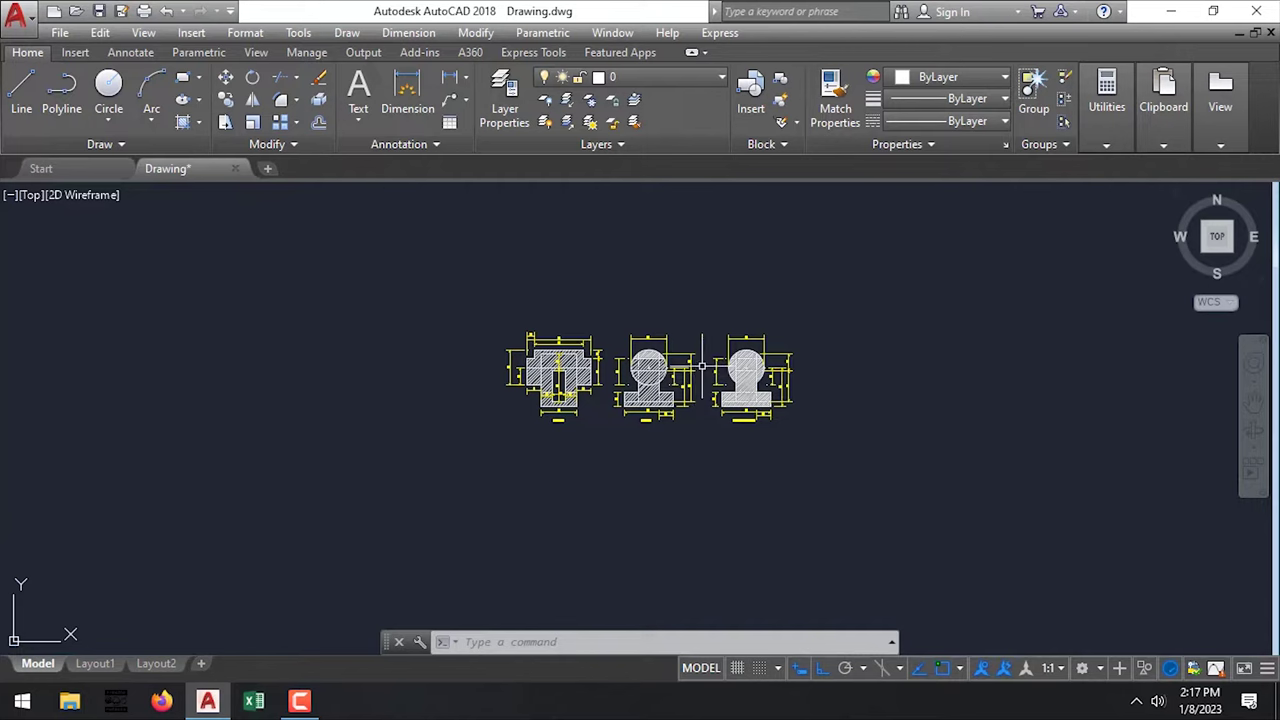
{"action": "right_click", "coordinate": [836, 296], "text": "shift"}
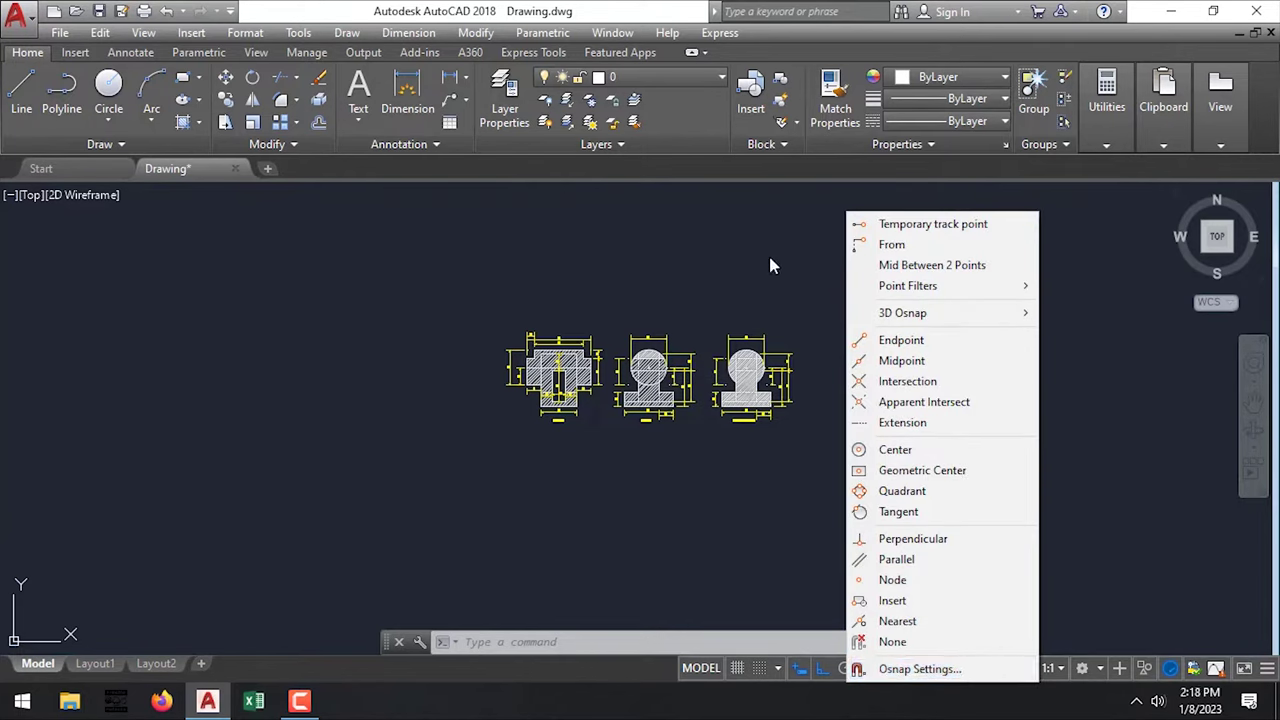
{"action": "key", "text": "Escape"}
{"action": "scroll", "coordinate": [715, 310], "scroll_direction": "up", "scroll_amount": 4}
{"action": "scroll", "coordinate": [715, 310], "scroll_direction": "down", "scroll_amount": 3}
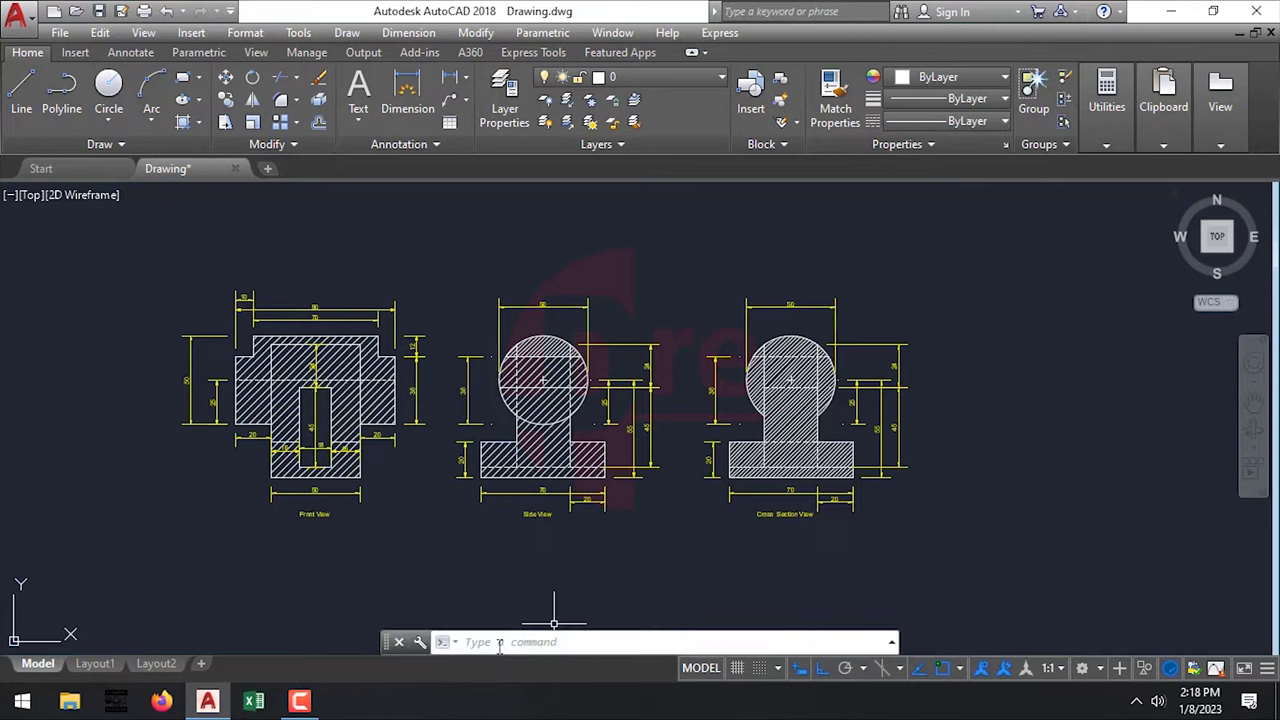
Step: Set the MBUTTONPAN system variable to 1 from the command line
{"action": "left_click", "coordinate": [499, 645]}
{"action": "type", "text": "MBU"}
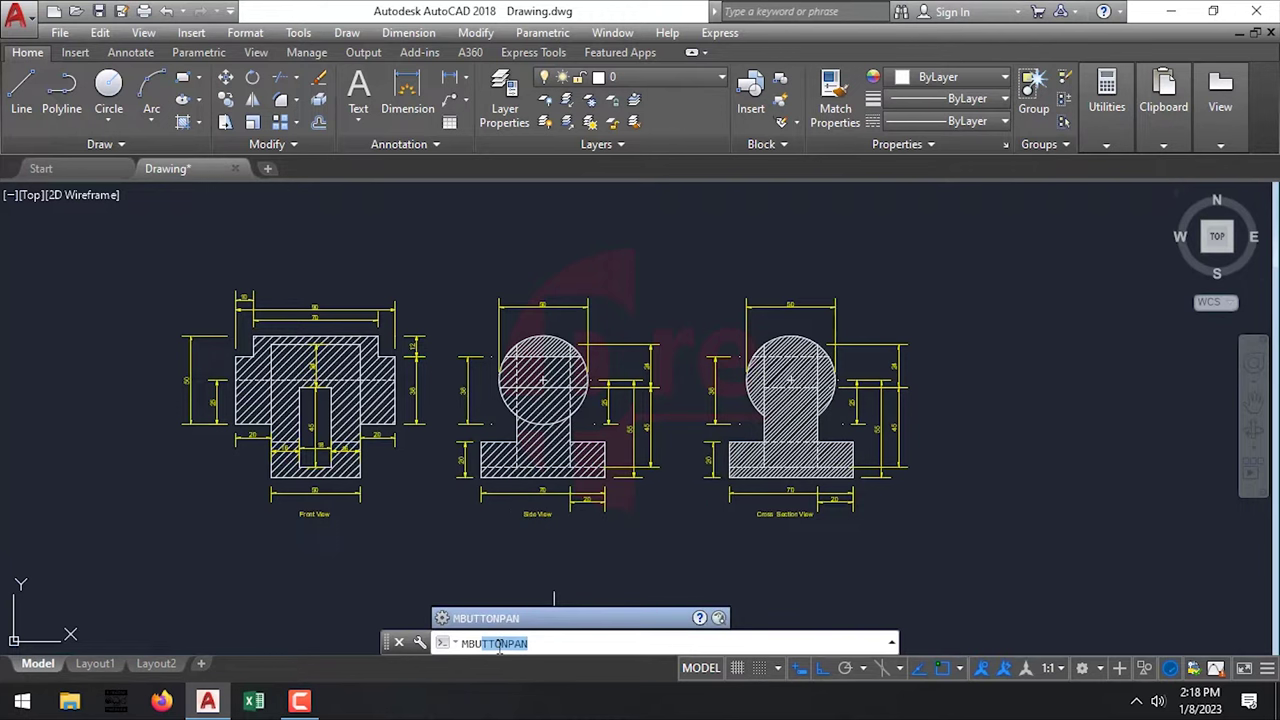
{"action": "type", "text": "tton"}
{"action": "left_click", "coordinate": [541, 644]}
{"action": "key", "text": "Return"}
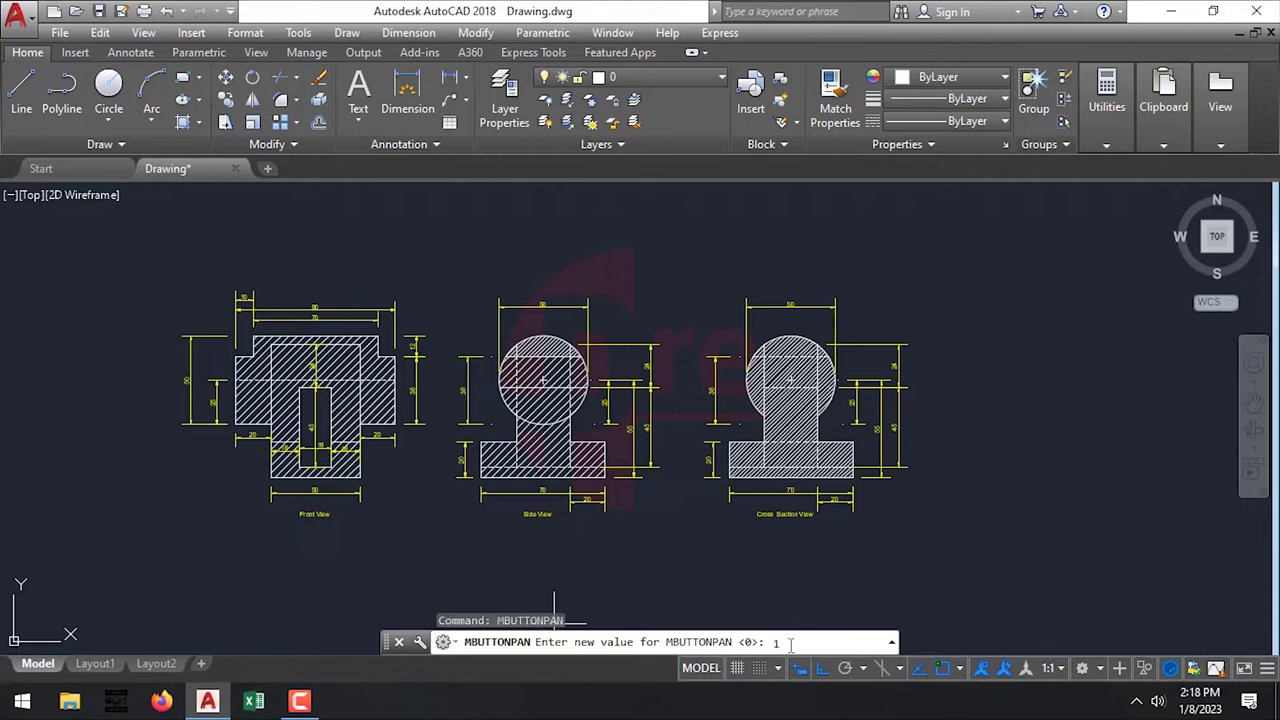
{"action": "key", "text": "Return"}
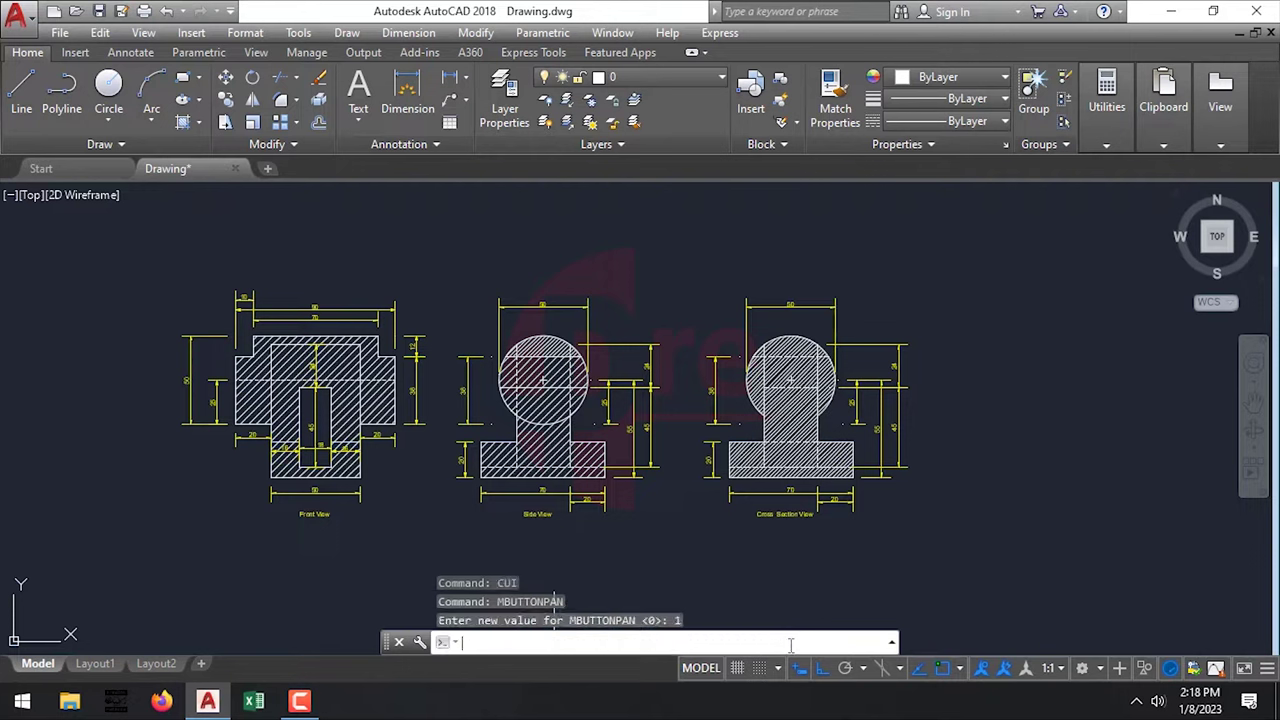
{"action": "key", "text": "Escape"}
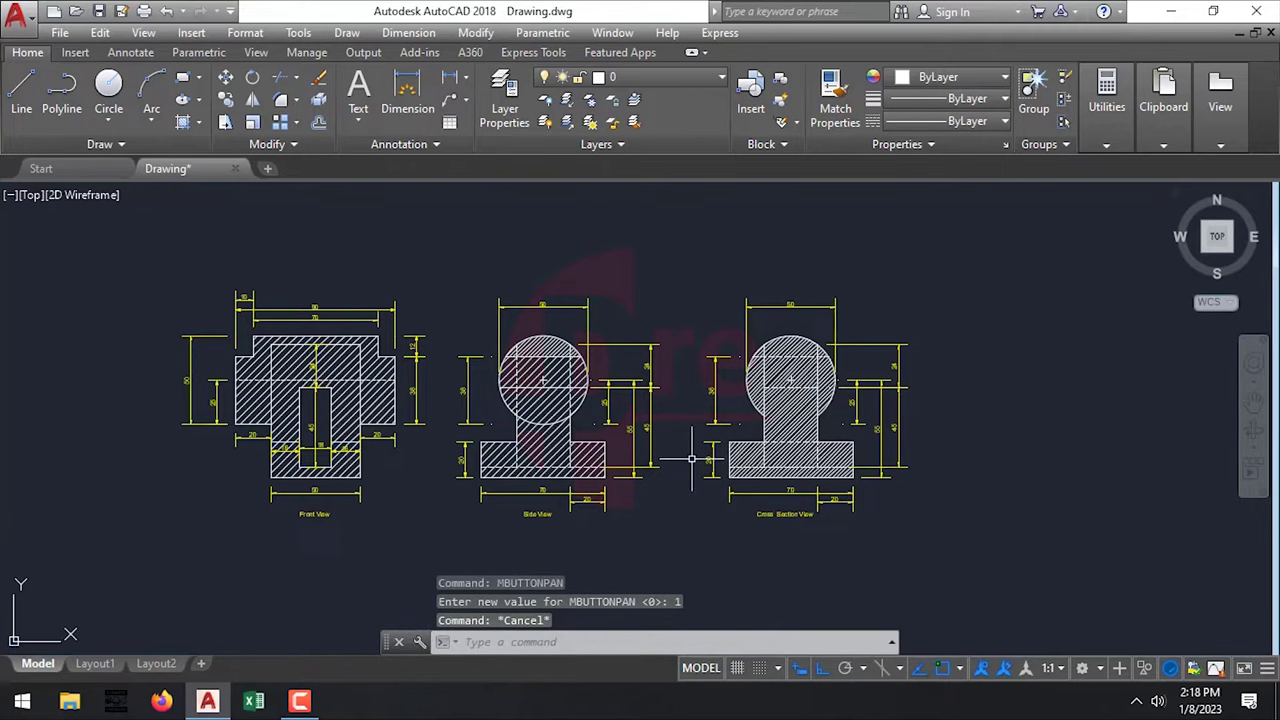
Step: Pan the three views right and down with several middle-button drags
{"action": "middle_click_drag", "start_coordinate": [690, 428], "coordinate": [717, 413]}
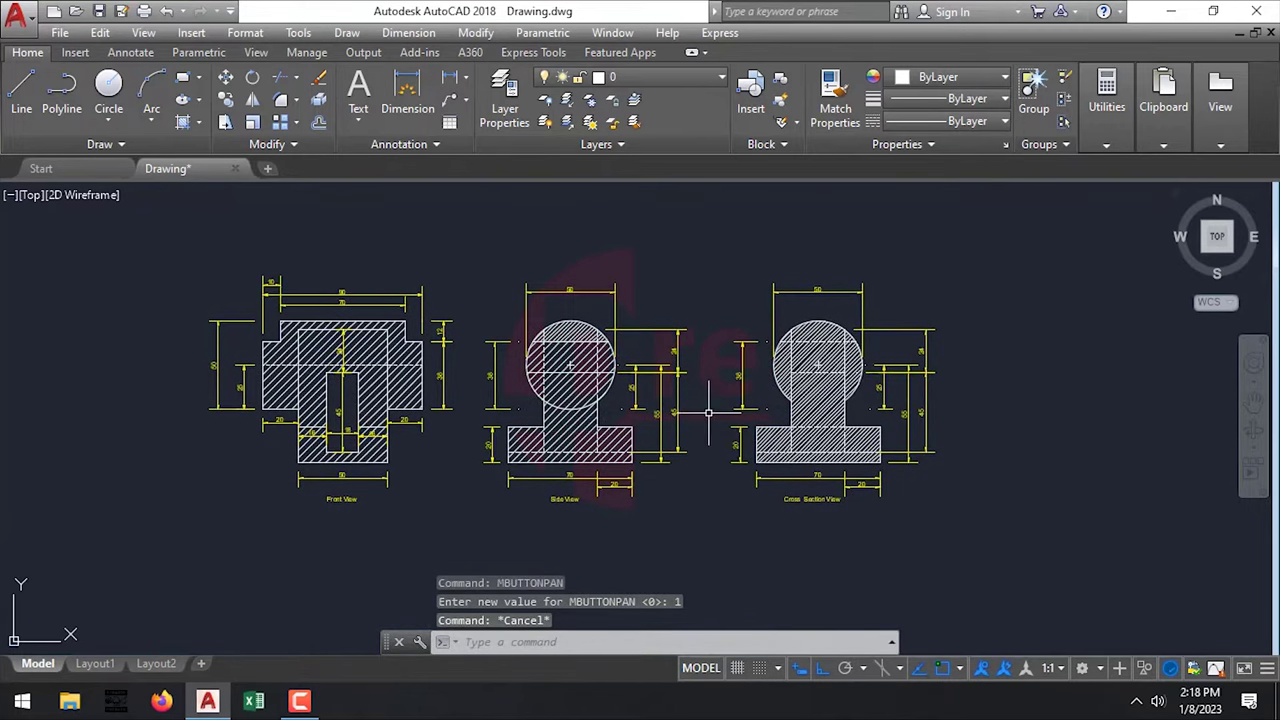
{"action": "middle_click_drag", "start_coordinate": [703, 296], "coordinate": [713, 313]}
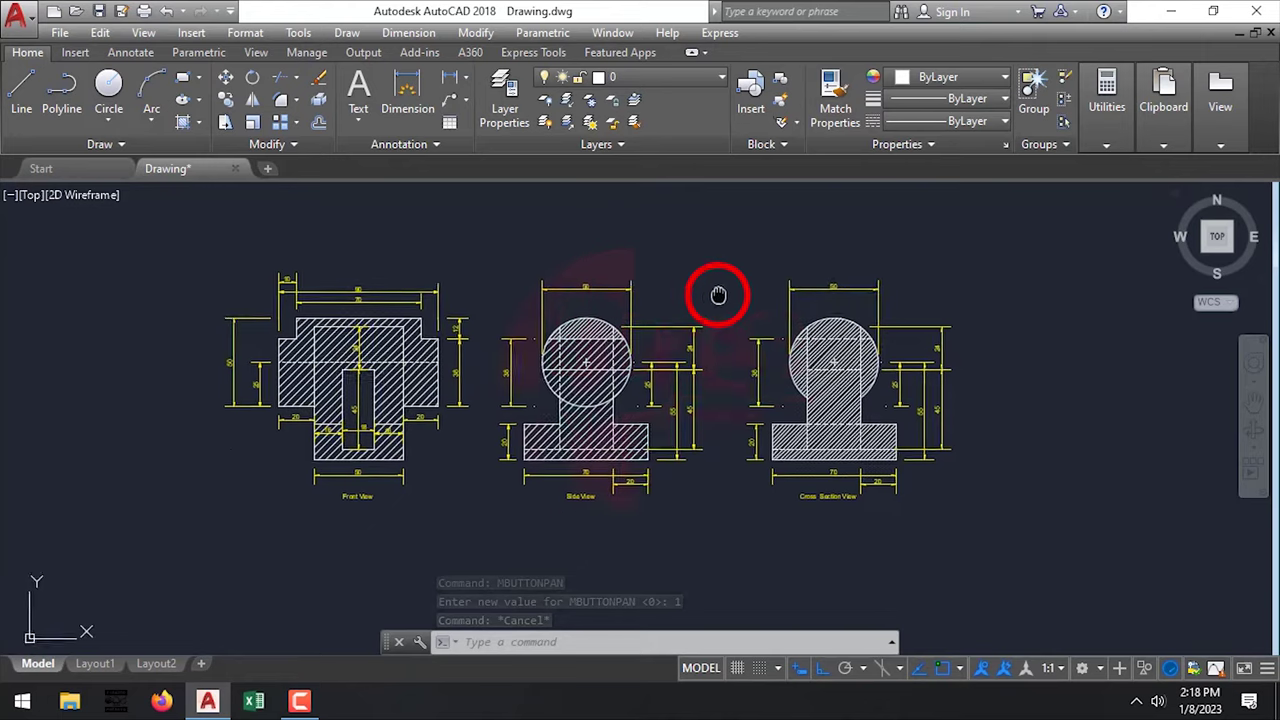
{"action": "middle_click_drag", "start_coordinate": [986, 351], "coordinate": [1014, 314]}
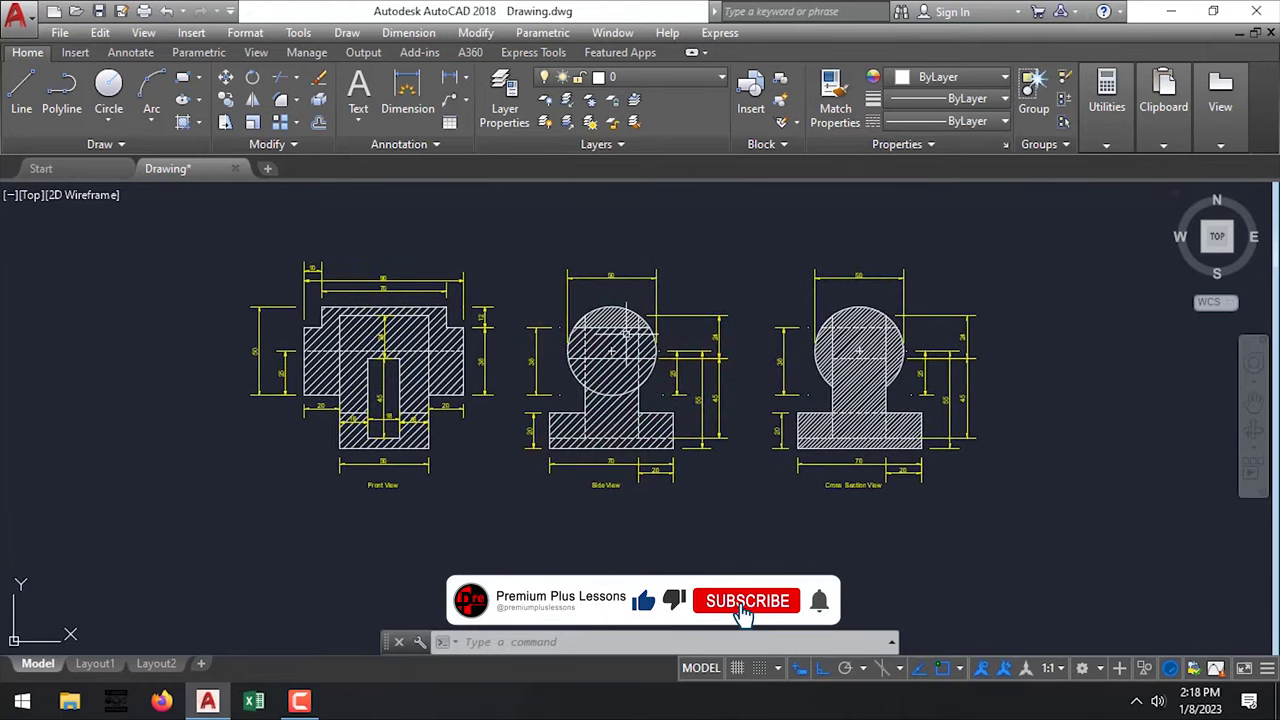
{"action": "mouse_move", "coordinate": [479, 344]}
{"action": "middle_mouse_down"}
{"action": "mouse_move", "coordinate": [521, 344]}
{"action": "mouse_move", "coordinate": [491, 346]}
{"action": "middle_mouse_up"}
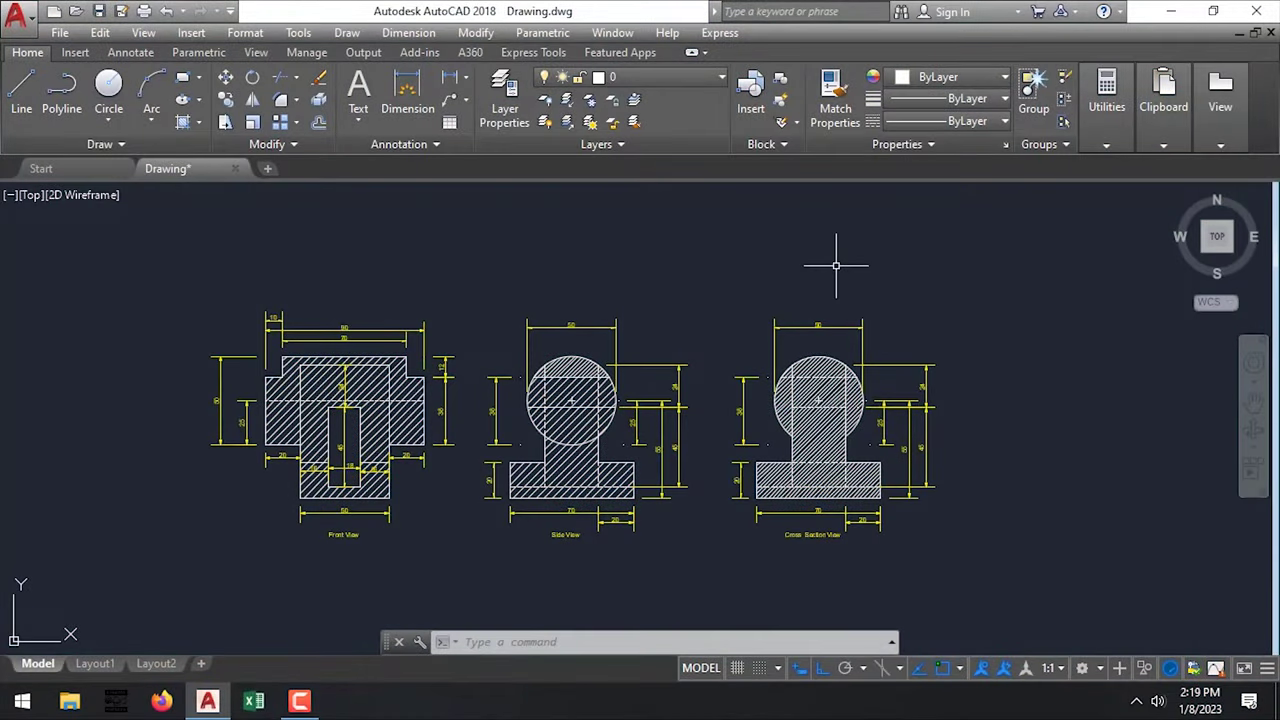
Step: Show again that the object snap menu appears instead of panning
{"action": "left_click", "coordinate": [920, 254]}
{"action": "right_click", "coordinate": [910, 262], "text": "shift"}
{"action": "key", "text": "Escape"}
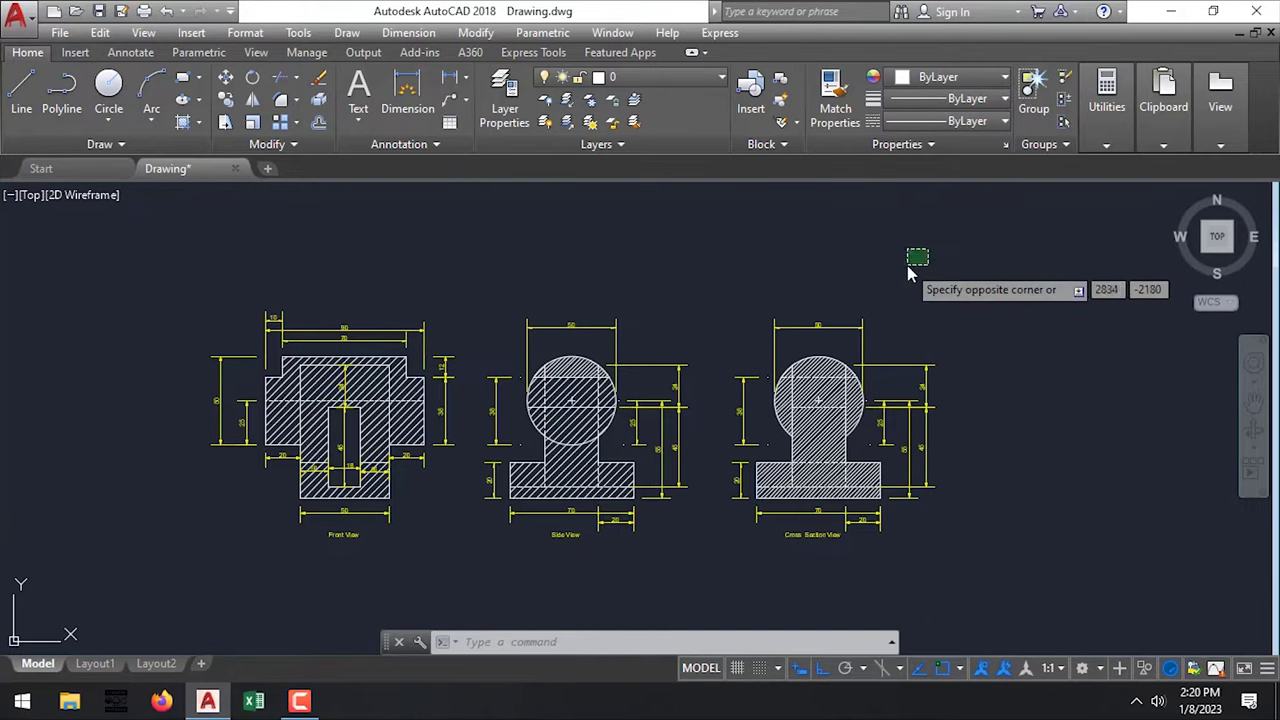
{"action": "key", "text": "Escape"}
{"action": "right_click", "coordinate": [926, 265], "text": "shift"}
{"action": "key", "text": "Escape"}
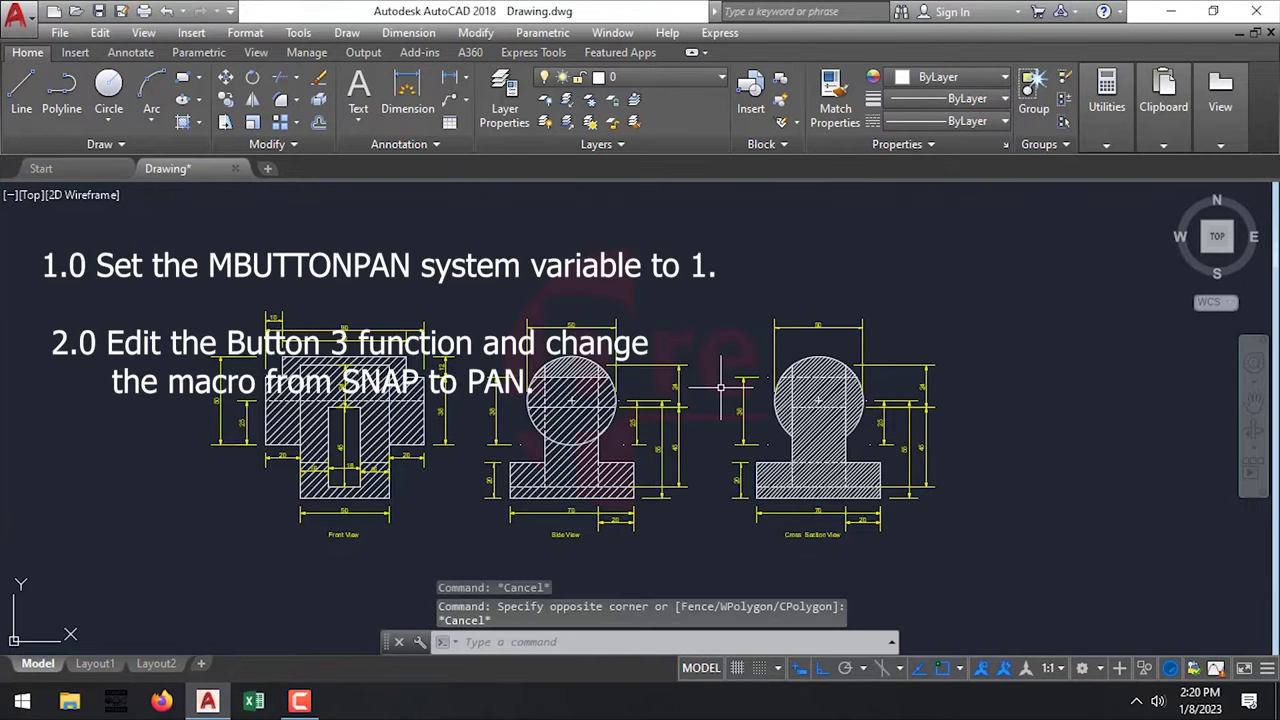
{"action": "scroll", "coordinate": [700, 390], "scroll_direction": "down", "scroll_amount": 5}
{"action": "scroll", "coordinate": [700, 400], "scroll_direction": "up", "scroll_amount": 5}
{"action": "right_click", "coordinate": [1013, 258], "text": "shift"}
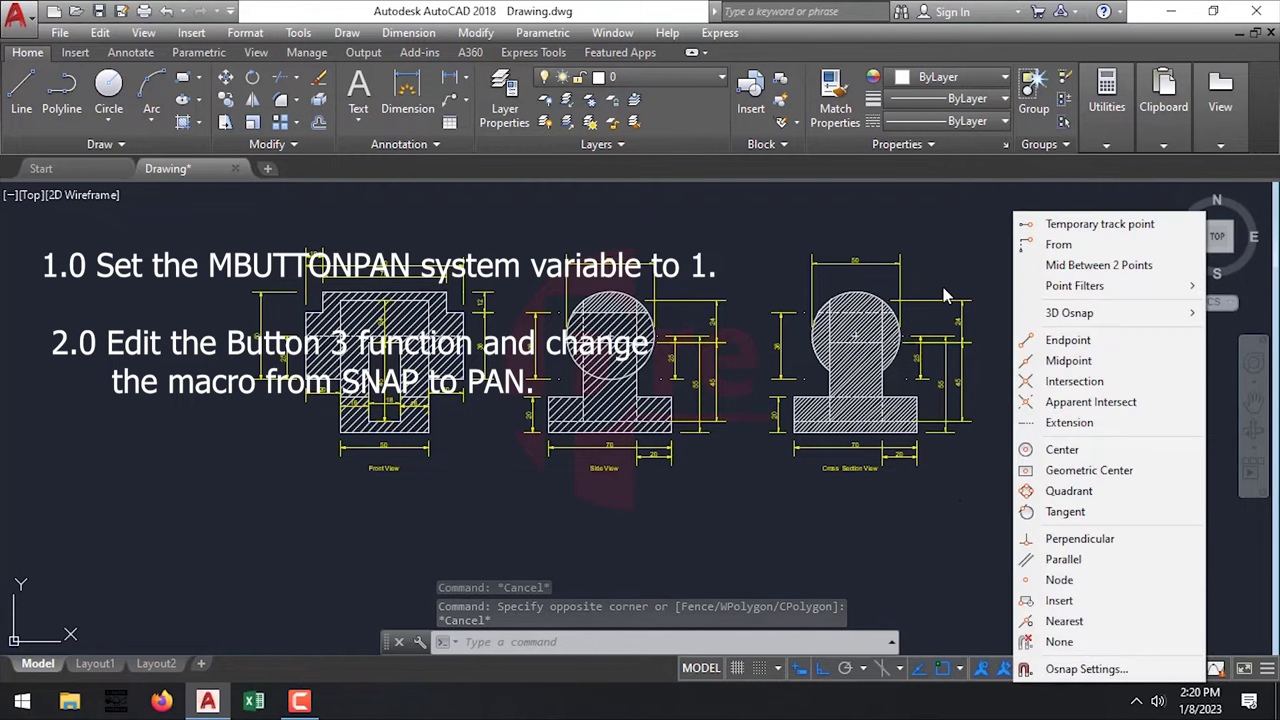
{"action": "key", "text": "Escape"}
{"action": "scroll", "coordinate": [820, 523], "scroll_direction": "down", "scroll_amount": 2}
{"action": "scroll", "coordinate": [862, 480], "scroll_direction": "up", "scroll_amount": 2}
Step: Re-enter MBUTTONPAN and confirm its value of 1
{"action": "left_click", "coordinate": [573, 640]}
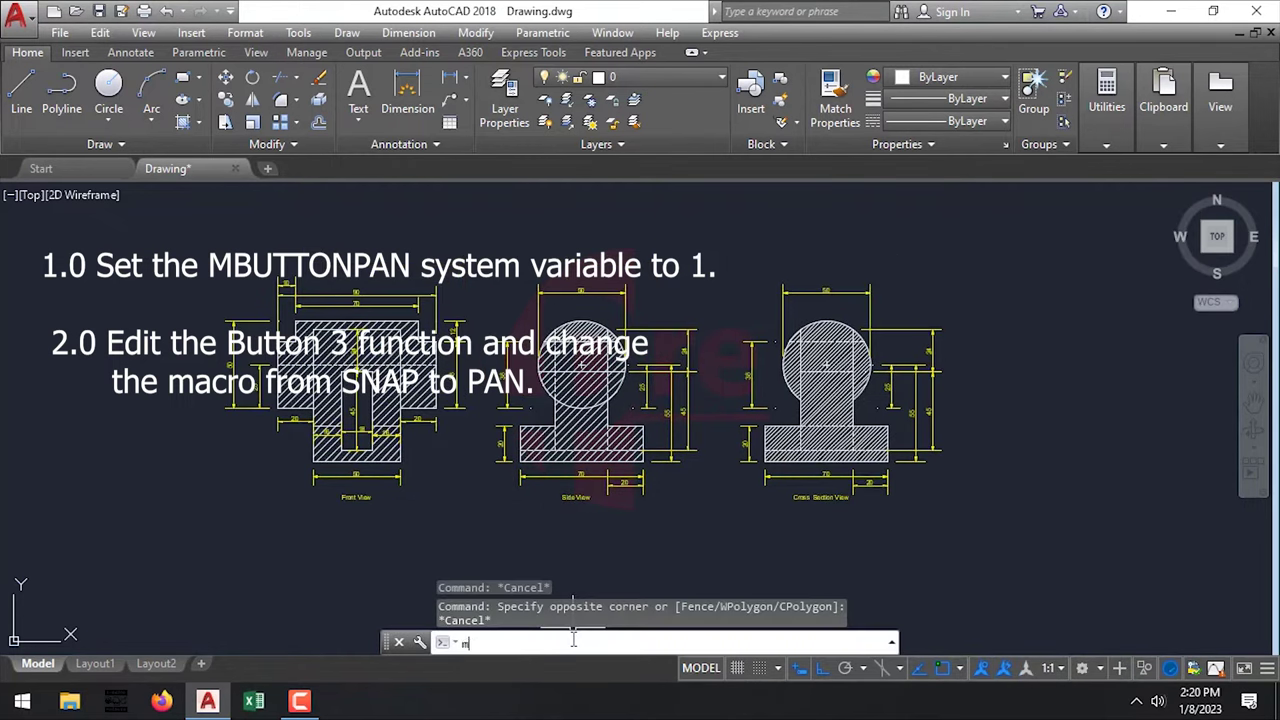
{"action": "type", "text": "uttonpan"}
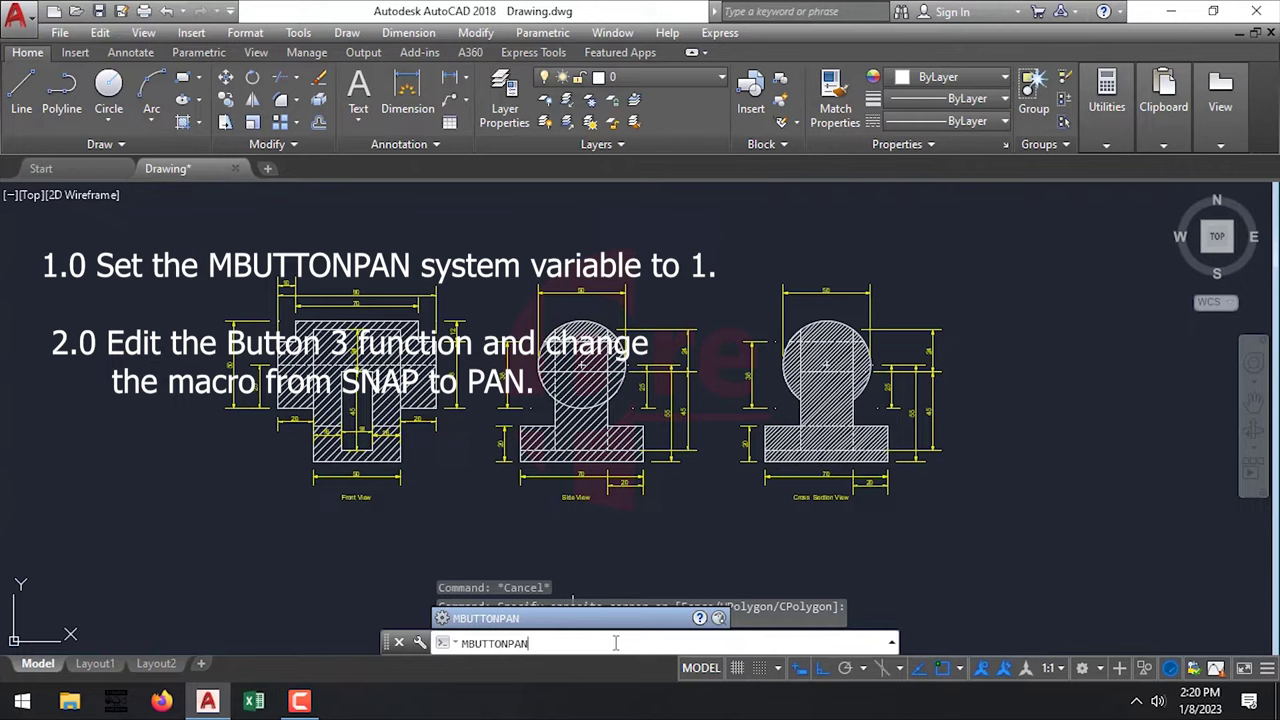
{"action": "key", "text": "Return"}
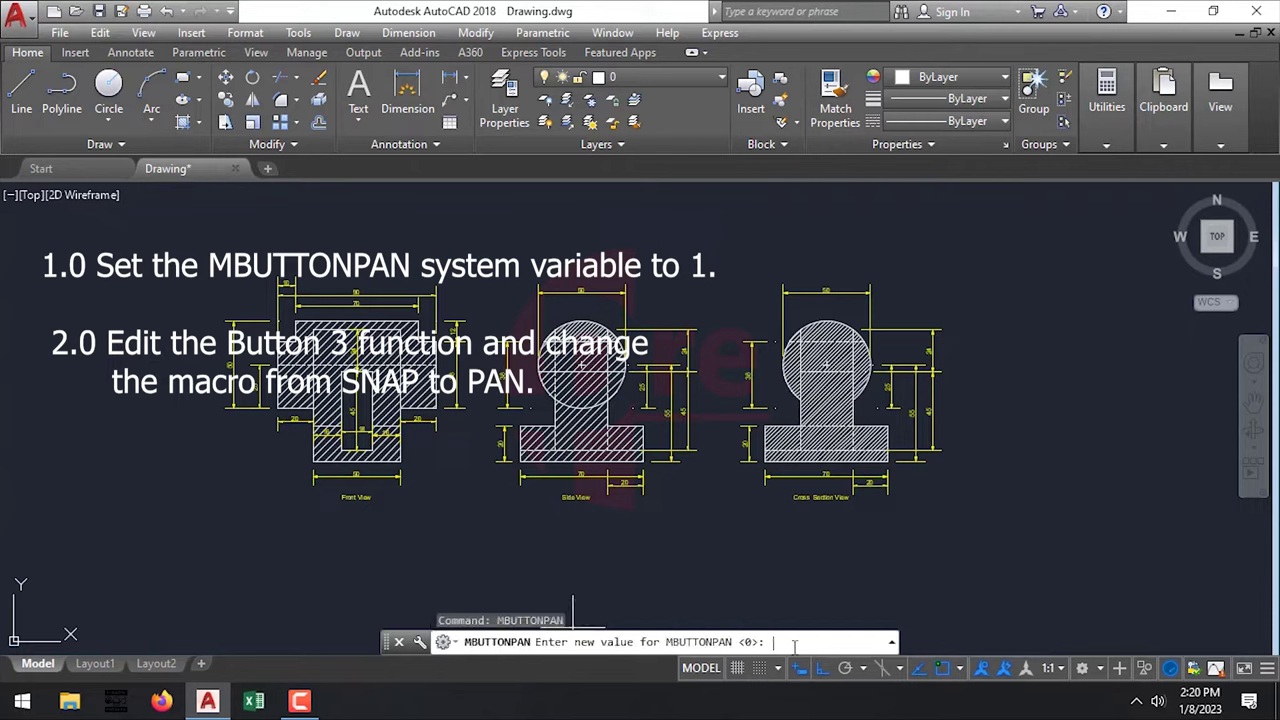
{"action": "type", "text": "1"}
{"action": "key", "text": "Return"}
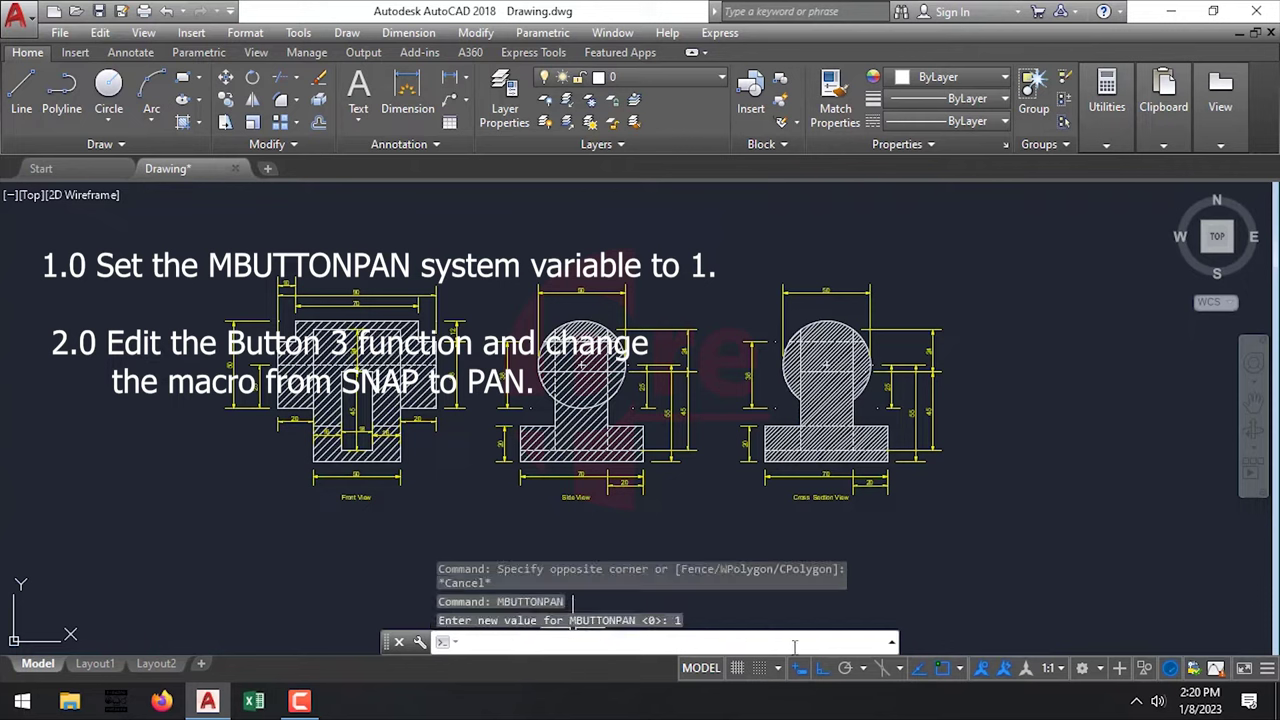
{"action": "key", "text": "Escape"}
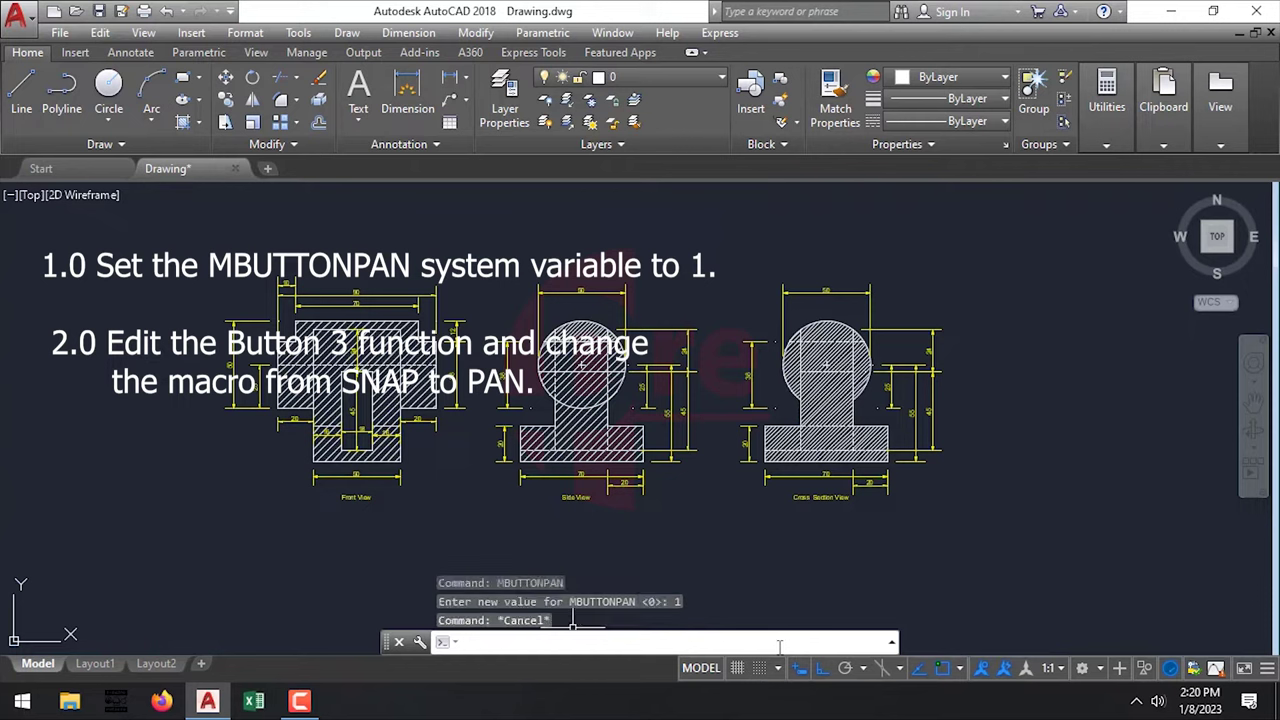
{"action": "left_click", "coordinate": [535, 643]}
Step: Open CUI and select Mouse Buttons > Click > Button 3: Snap Menu, then its Macro property
{"action": "key", "text": "Return"}
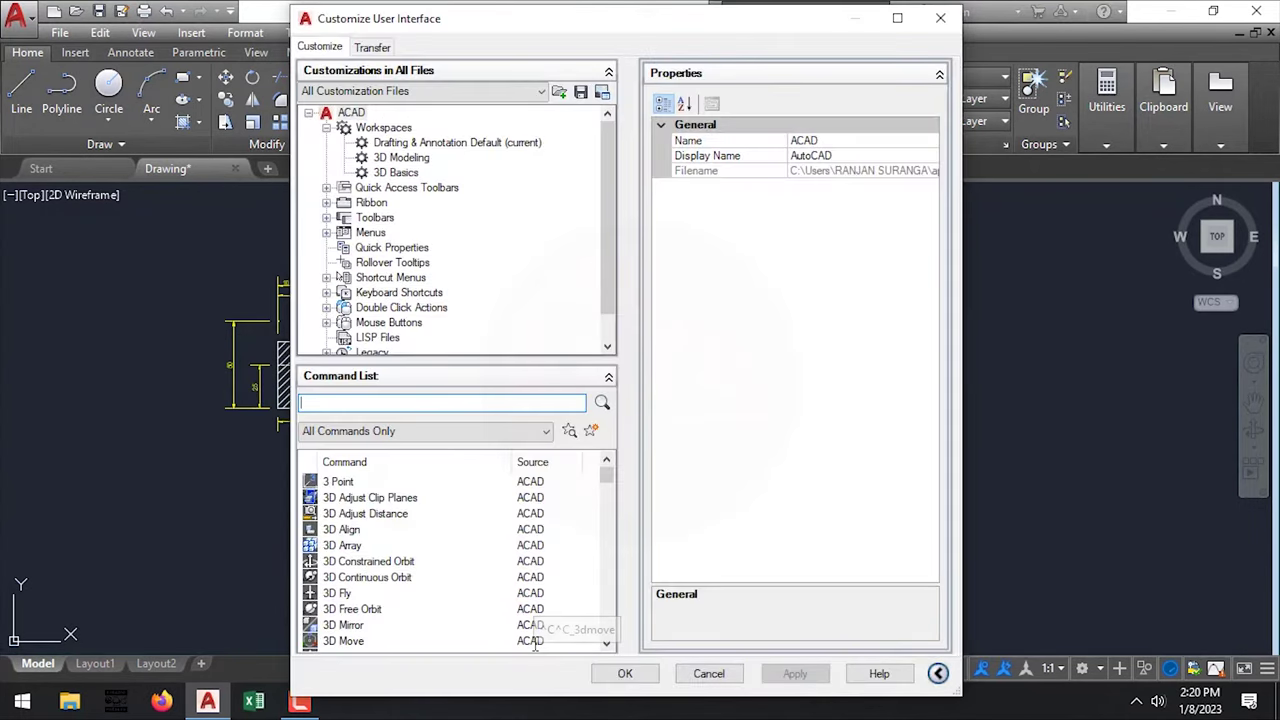
{"action": "scroll", "coordinate": [605, 226], "scroll_direction": "down", "scroll_amount": 1}
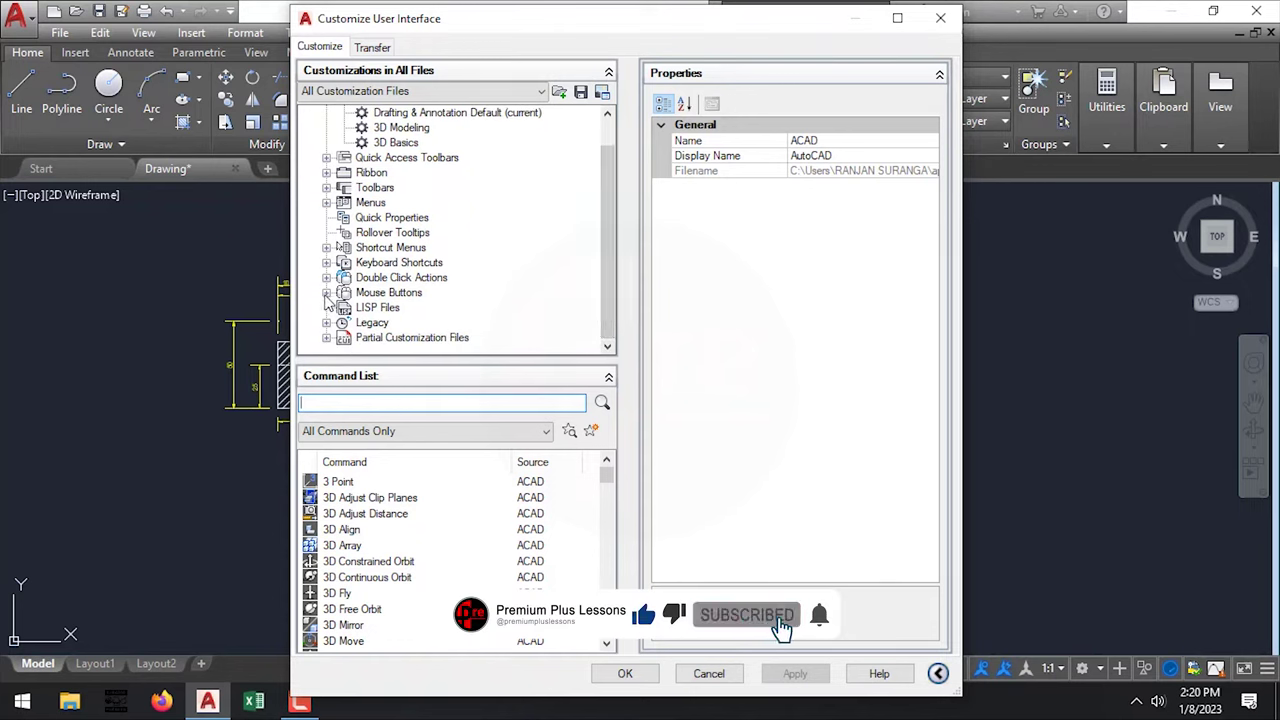
{"action": "left_click", "coordinate": [326, 293]}
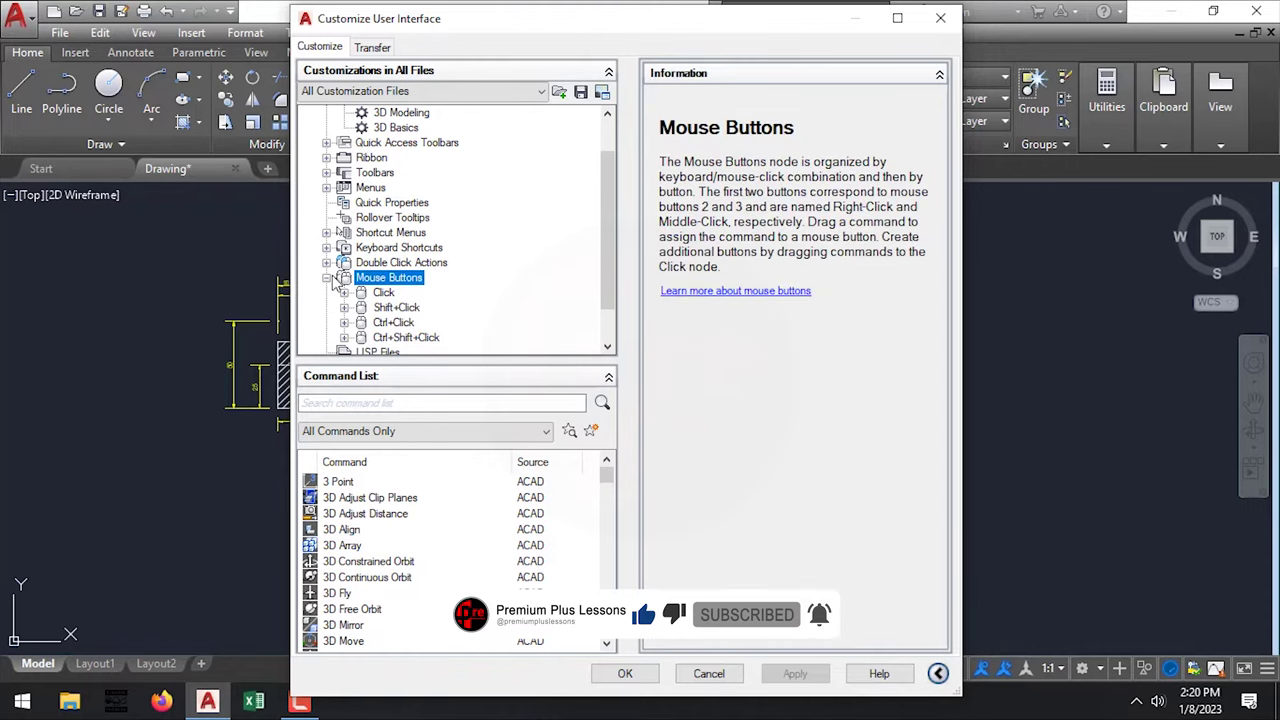
{"action": "left_click", "coordinate": [383, 294]}
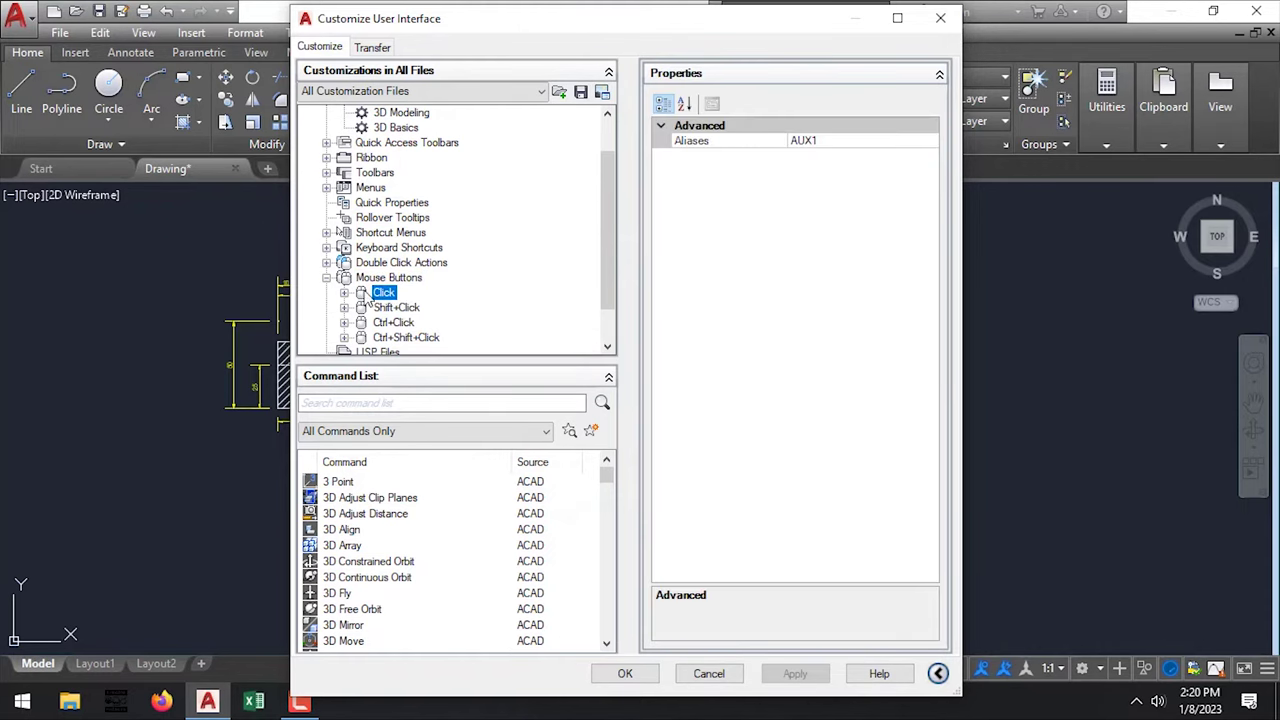
{"action": "left_click", "coordinate": [345, 292]}
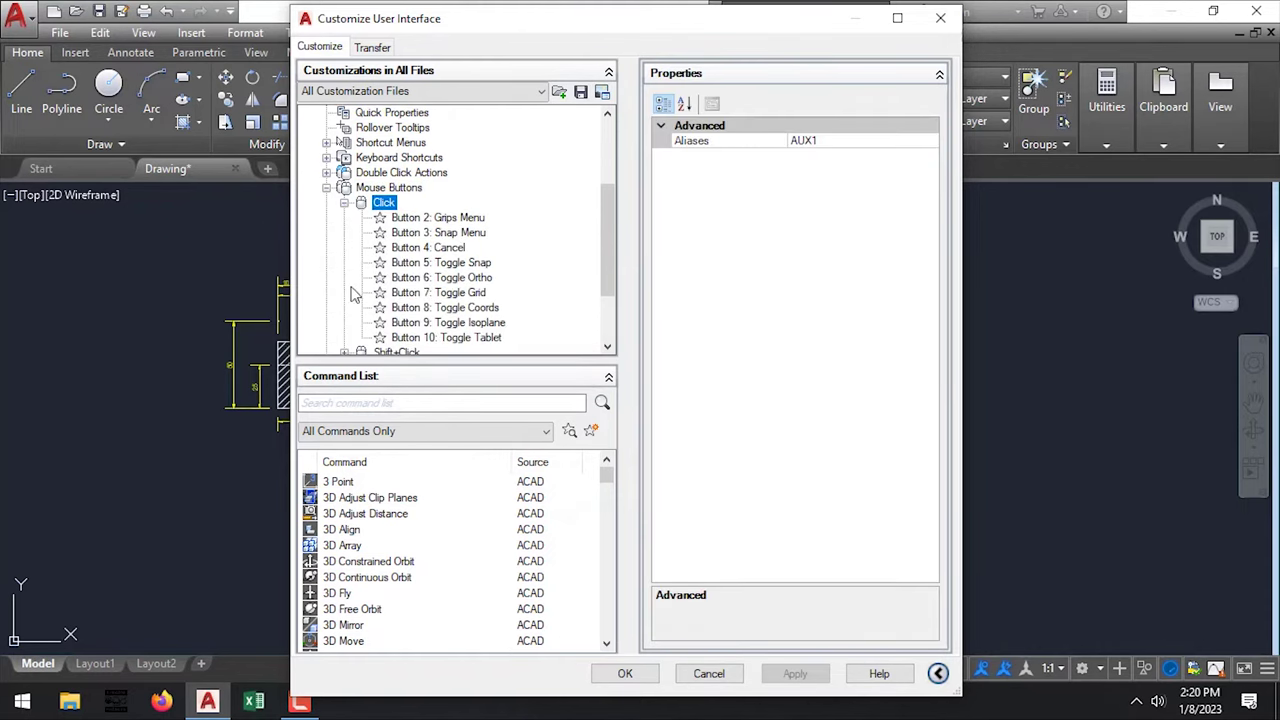
{"action": "left_click", "coordinate": [458, 234]}
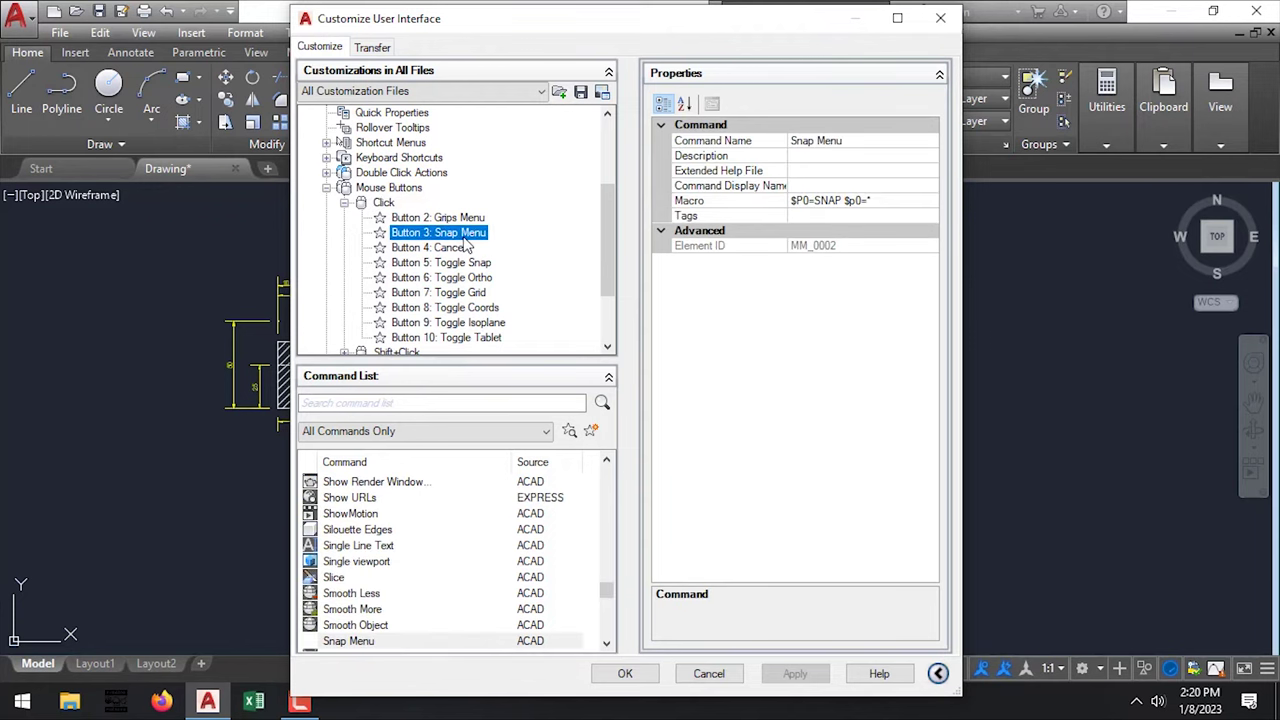
{"action": "left_click", "coordinate": [826, 145]}
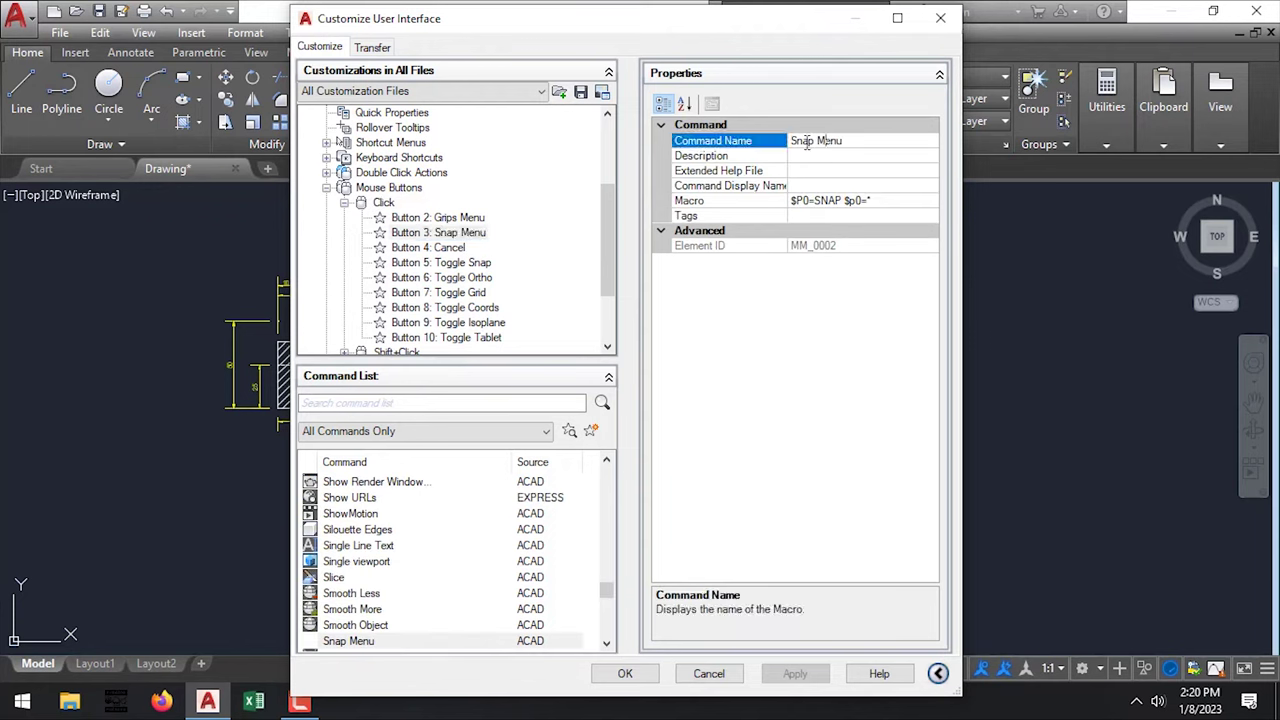
{"action": "left_click_drag", "start_coordinate": [860, 144], "coordinate": [755, 146]}
{"action": "left_click", "coordinate": [861, 140]}
{"action": "left_click", "coordinate": [799, 200]}
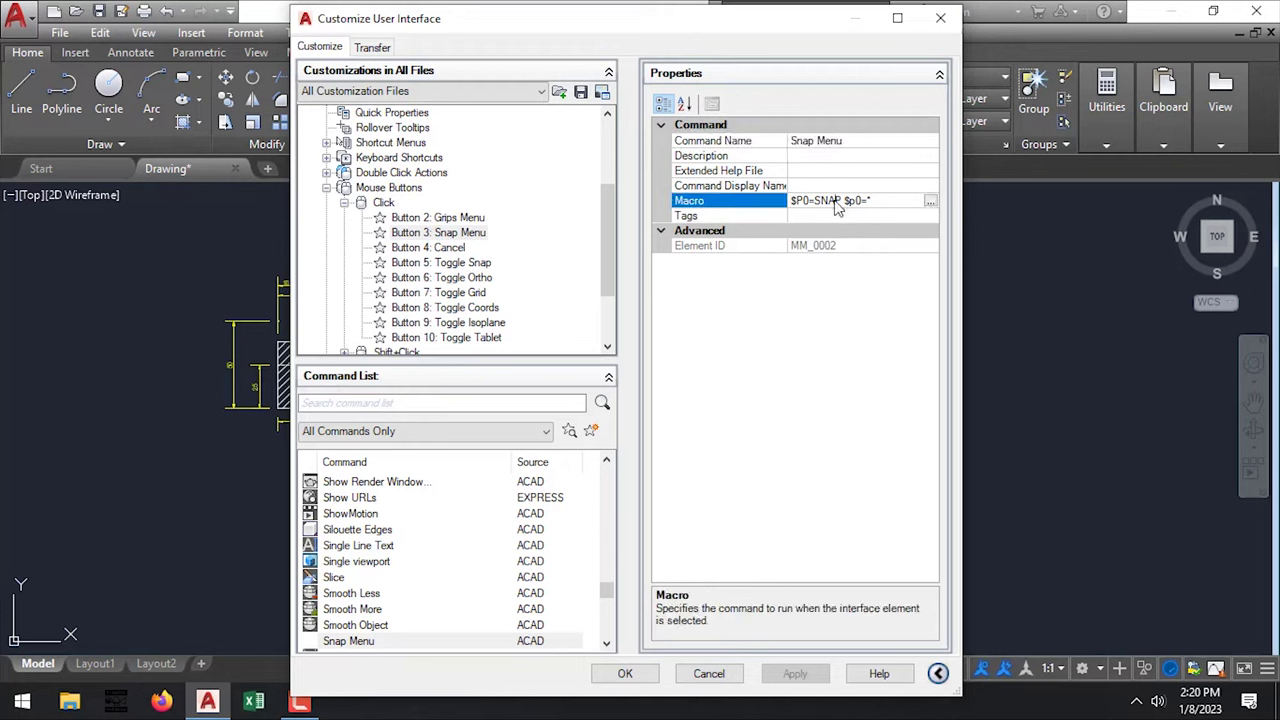
Step: Change the Button 3 macro to $P0=PAN $p0=*, apply it and close CUI
{"action": "left_click", "coordinate": [930, 202]}
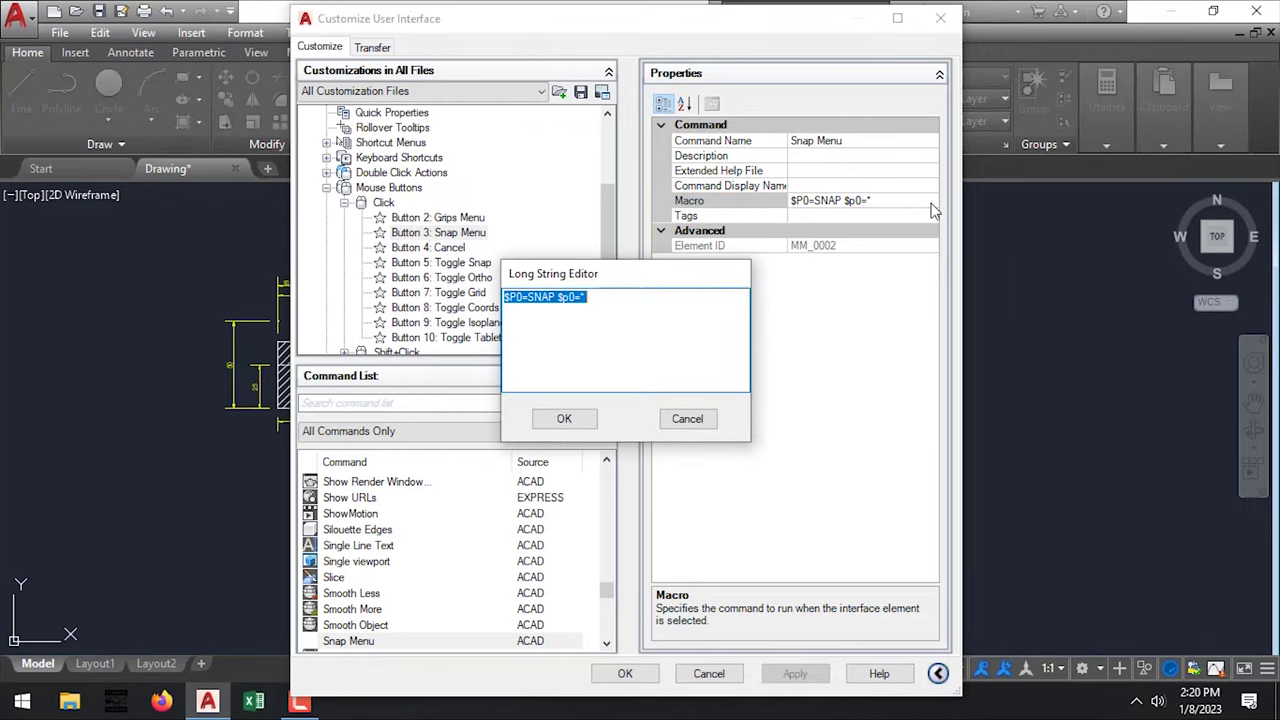
{"action": "left_click", "coordinate": [556, 295]}
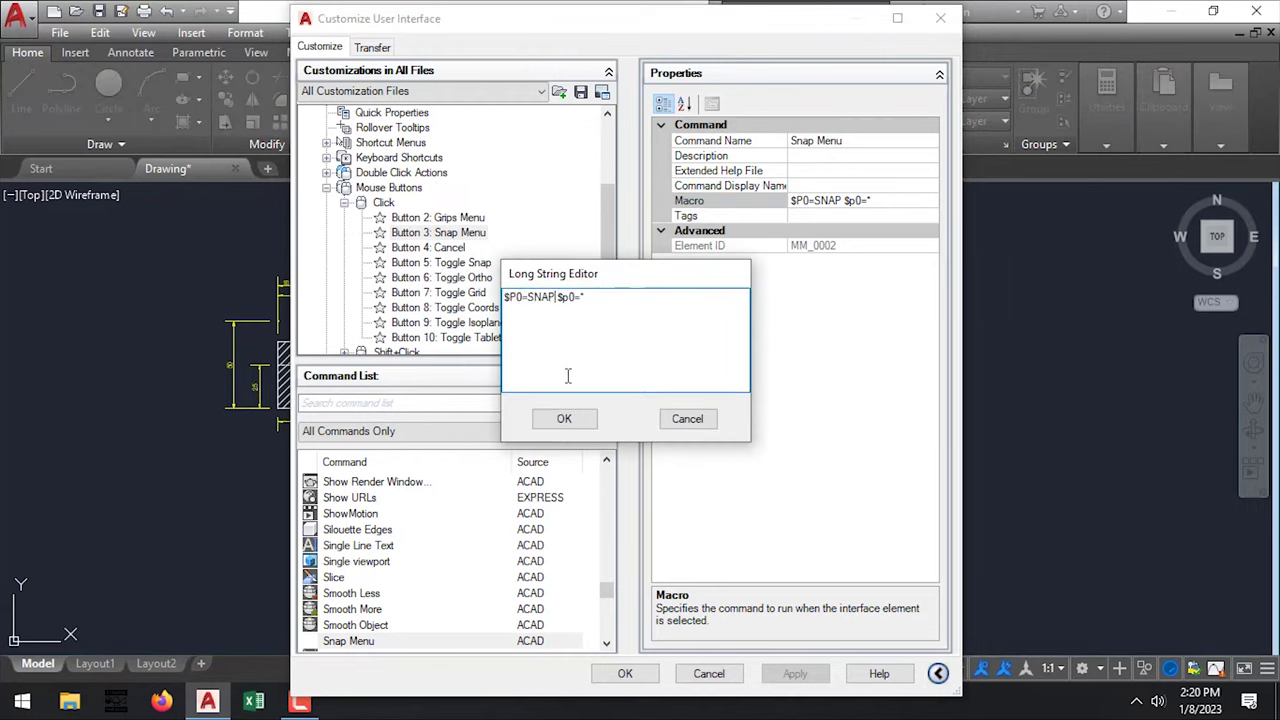
{"action": "key", "text": "BackSpace"}
{"action": "key", "text": "BackSpace"}
{"action": "key", "text": "BackSpace"}
{"action": "key", "text": "BackSpace"}
{"action": "type", "text": "PA"}
{"action": "type", "text": "N"}
{"action": "left_click", "coordinate": [564, 420]}
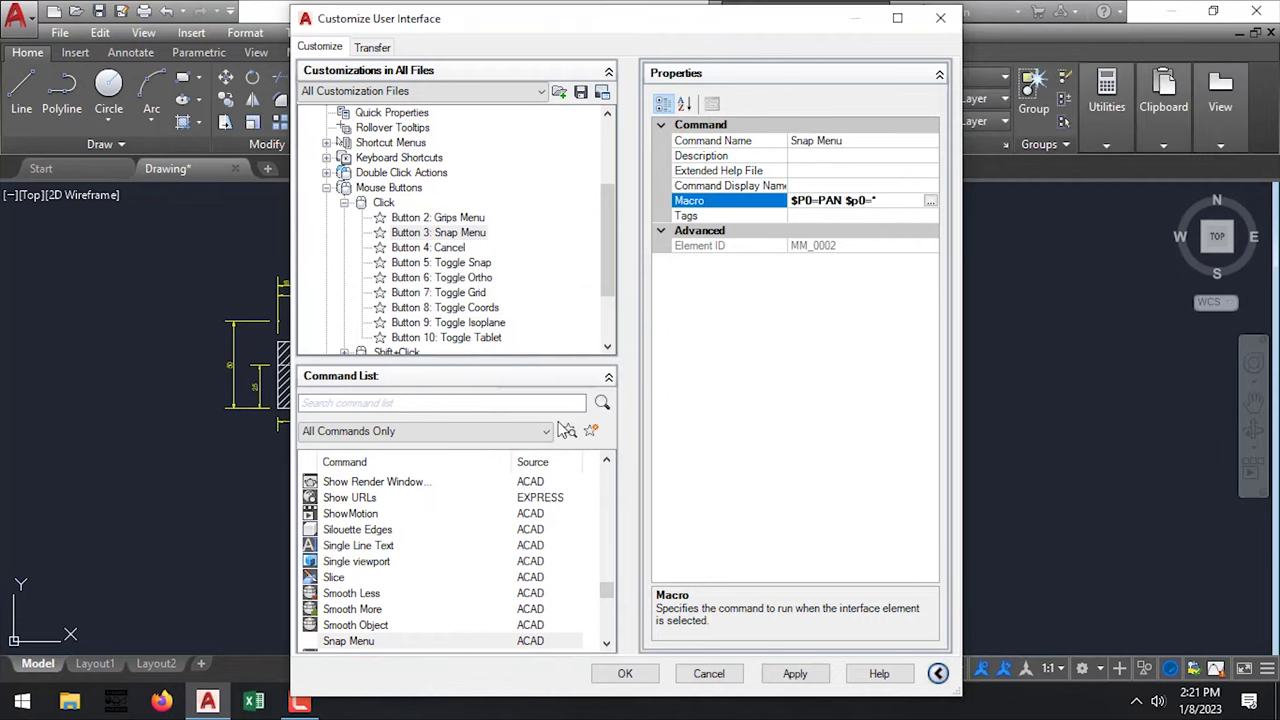
{"action": "left_click", "coordinate": [795, 675]}
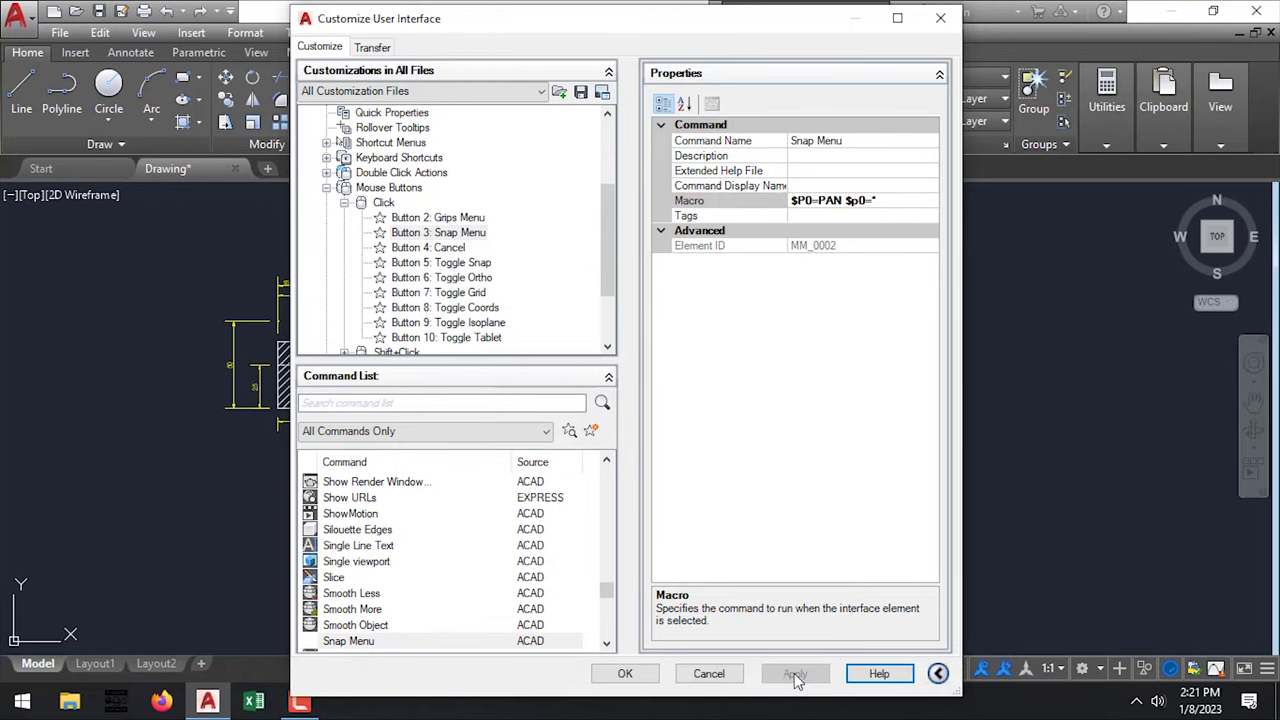
{"action": "left_click", "coordinate": [625, 674]}
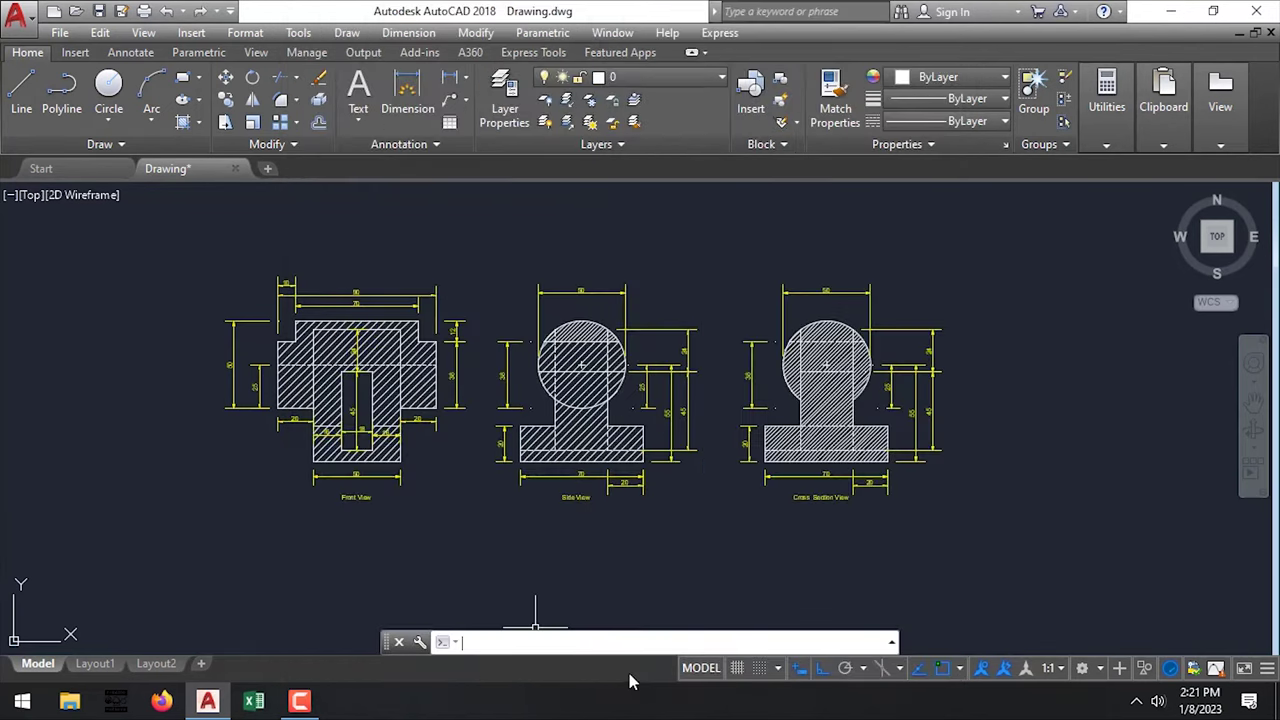
Step: Pan with the middle button, zoom to extents and zoom in and out across the three views
{"action": "left_click", "coordinate": [786, 549]}
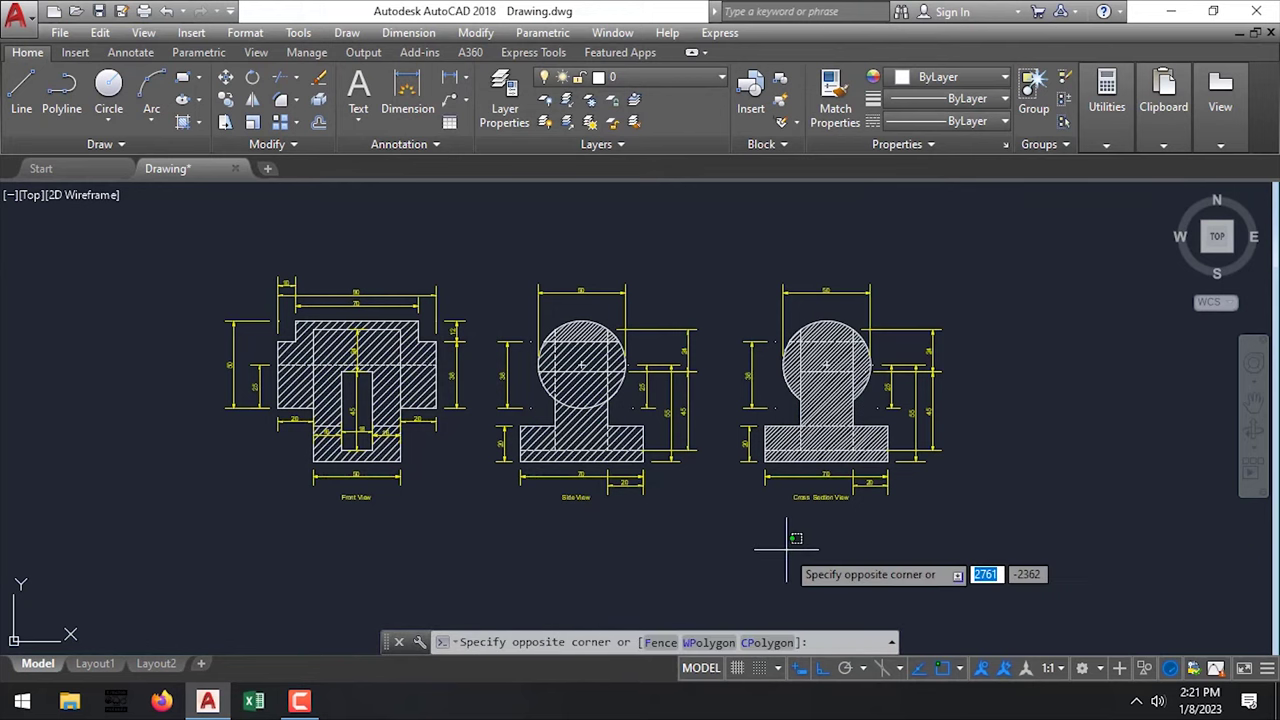
{"action": "left_click", "coordinate": [836, 541]}
{"action": "middle_click_drag", "start_coordinate": [836, 541], "coordinate": [853, 546]}
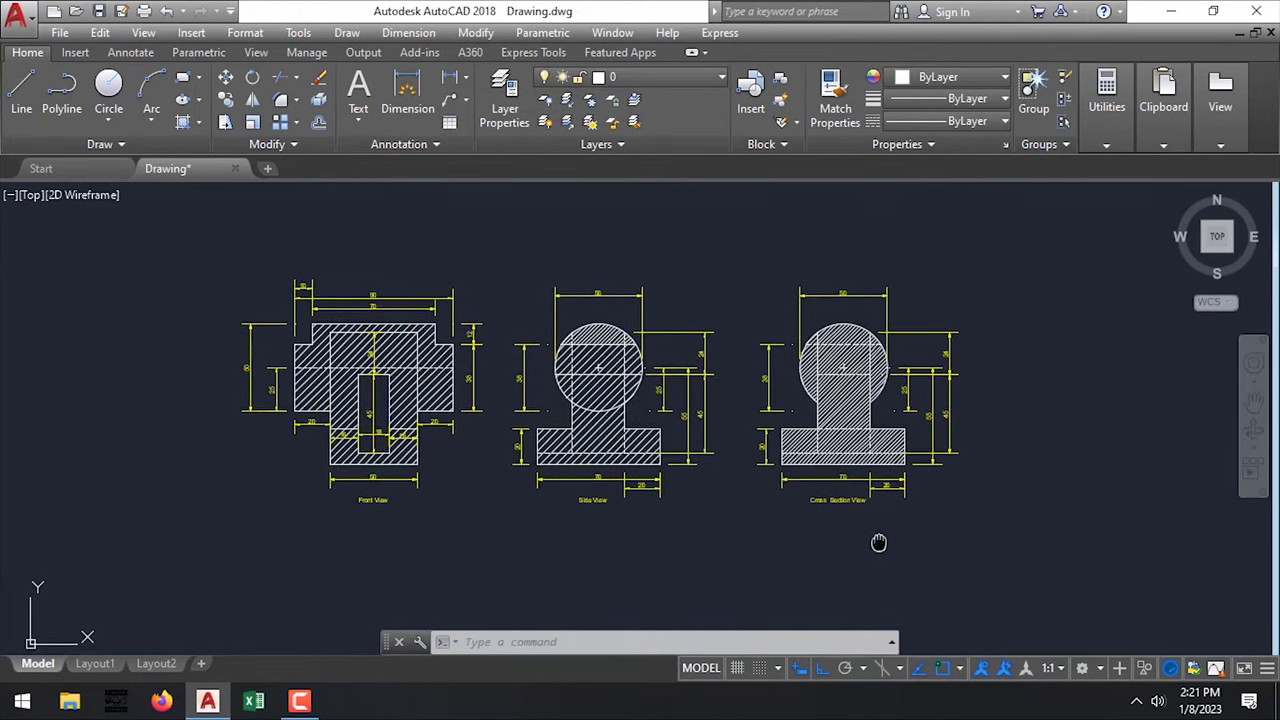
{"action": "scroll", "coordinate": [907, 398], "scroll_direction": "up", "scroll_amount": 2}
{"action": "middle_click", "coordinate": [556, 372]}
{"action": "scroll", "coordinate": [837, 290], "scroll_direction": "up", "scroll_amount": 1}
{"action": "scroll", "coordinate": [837, 290], "scroll_direction": "down", "scroll_amount": 3}
{"action": "scroll", "coordinate": [837, 286], "scroll_direction": "up", "scroll_amount": 2}
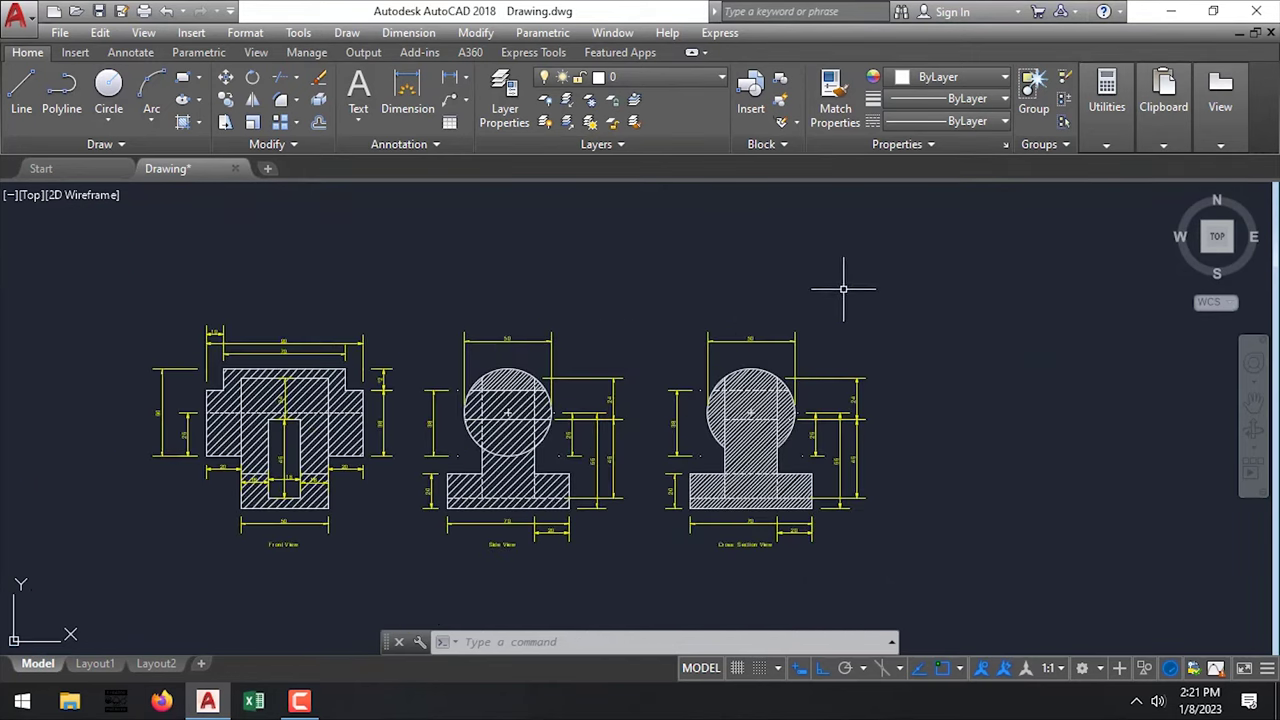
{"action": "scroll", "coordinate": [837, 286], "scroll_direction": "down", "scroll_amount": 1}
{"action": "scroll", "coordinate": [923, 257], "scroll_direction": "down", "scroll_amount": 1}
{"action": "scroll", "coordinate": [943, 277], "scroll_direction": "up", "scroll_amount": 1}
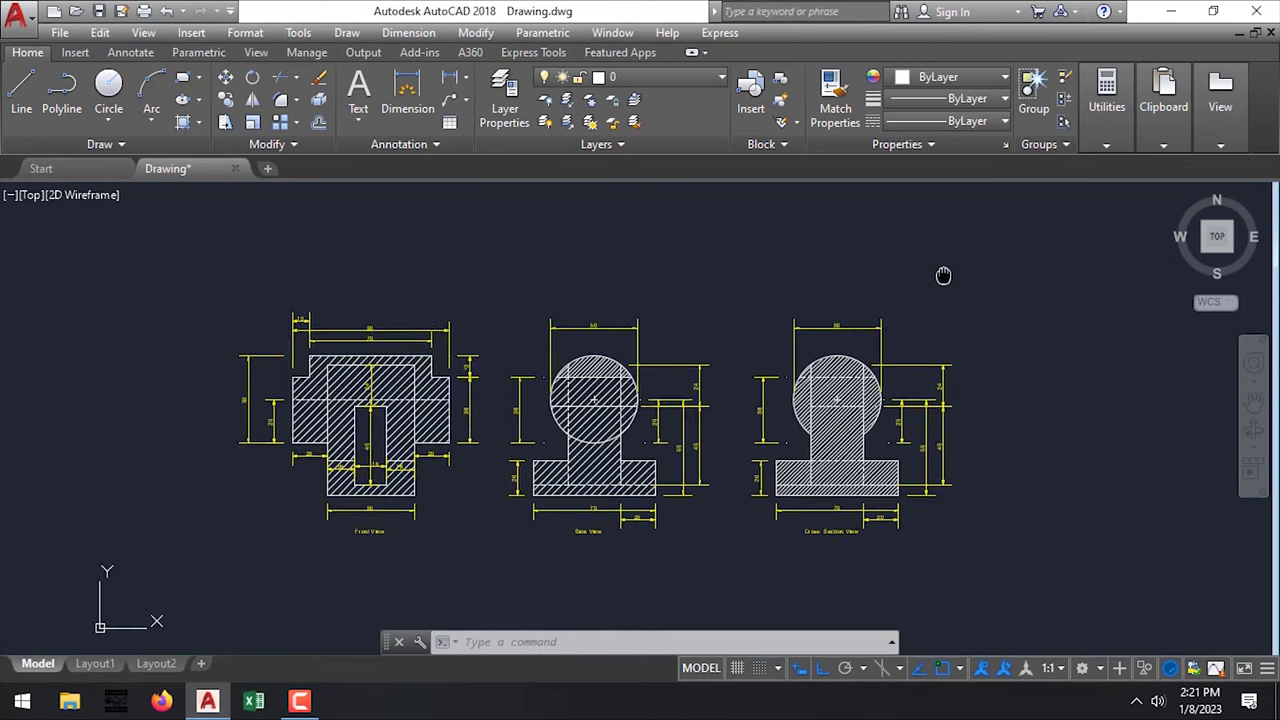